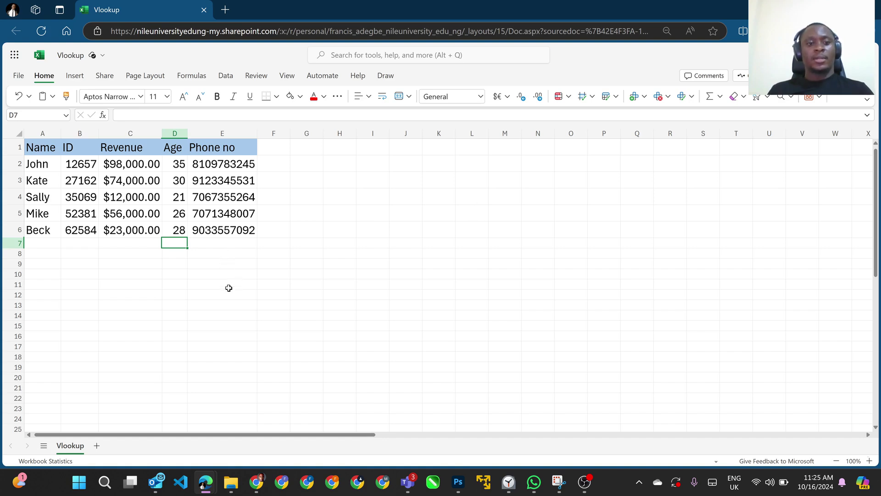
# - Merge and center cells I2:O3 and enter the heading VLOOKUP in the merged cell
pyautogui.click(113, 286)
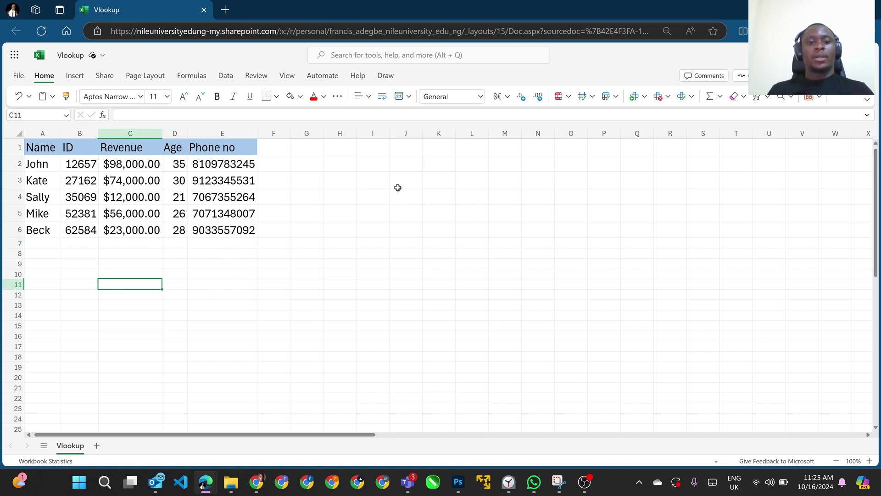
pyautogui.click(388, 164)
pyautogui.keyDown('shift'); pyautogui.click(578, 187); pyautogui.keyUp('shift')
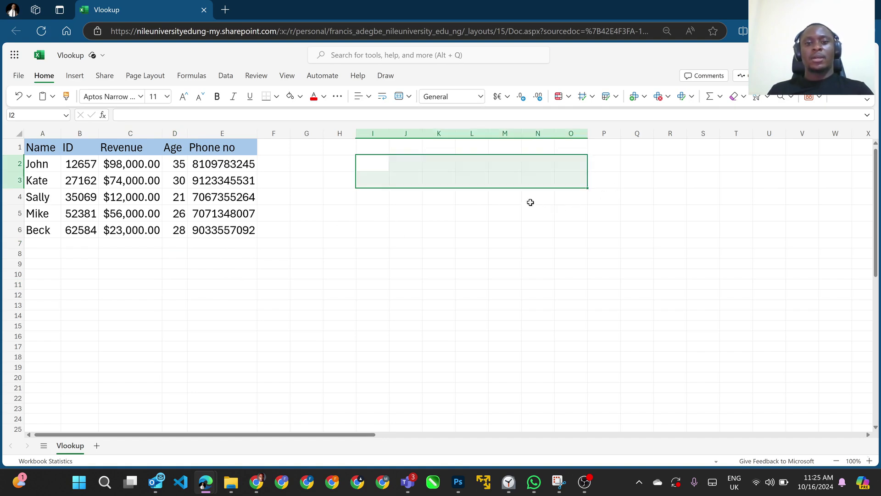
pyautogui.click(402, 98)
pyautogui.write('VLOOKUO')
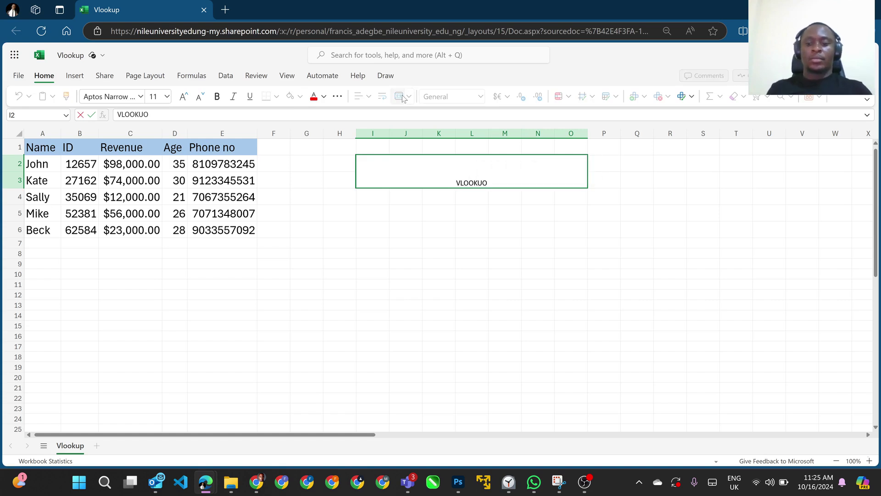
pyautogui.press('BackSpace')
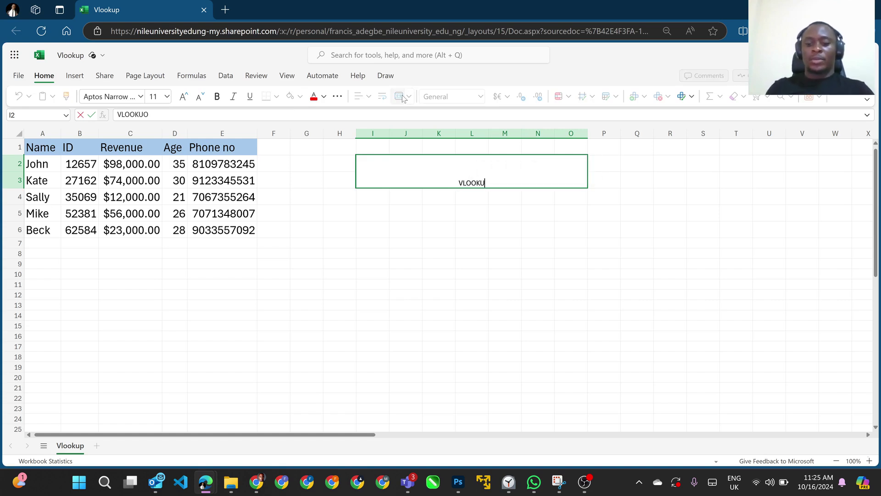
pyautogui.write('P')
pyautogui.click(468, 243)
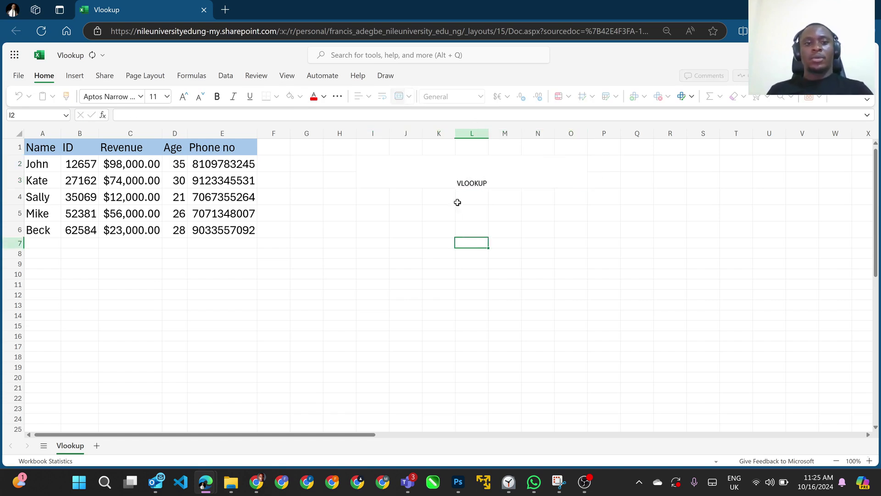
# - Align the VLOOKUP heading to the vertical middle of its merged cell
pyautogui.click(452, 176)
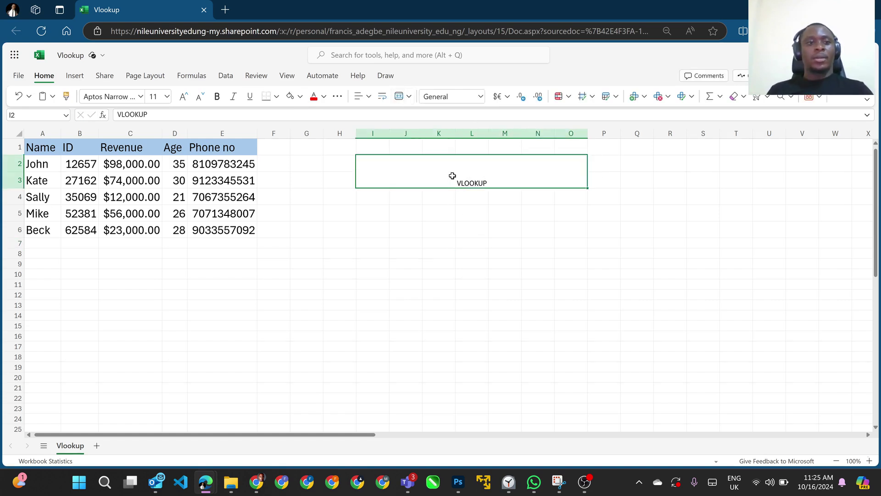
pyautogui.click(362, 96)
pyautogui.click(385, 163)
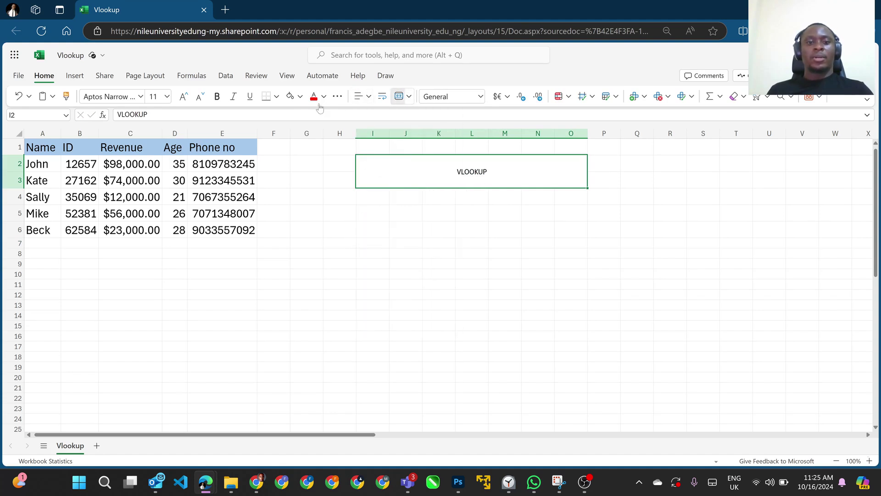
# - Make the VLOOKUP heading bold and increase its font size to 36
pyautogui.click(217, 96)
pyautogui.click(183, 96)
pyautogui.click(183, 97)
pyautogui.click(183, 97)
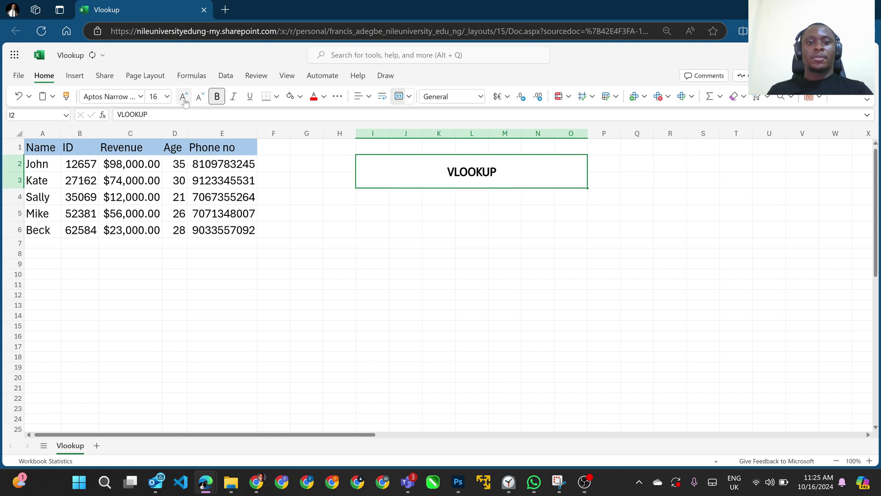
pyautogui.click(183, 97)
pyautogui.click(183, 97)
pyautogui.click(183, 97)
pyautogui.click(183, 97)
pyautogui.click(183, 97)
pyautogui.click(183, 97)
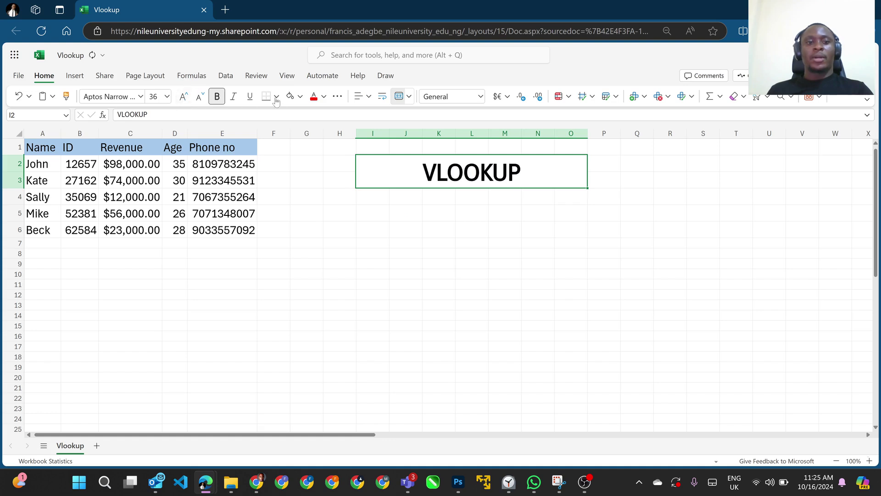
# - Fill the merged VLOOKUP heading cell with yellow
pyautogui.click(300, 96)
pyautogui.click(338, 250)
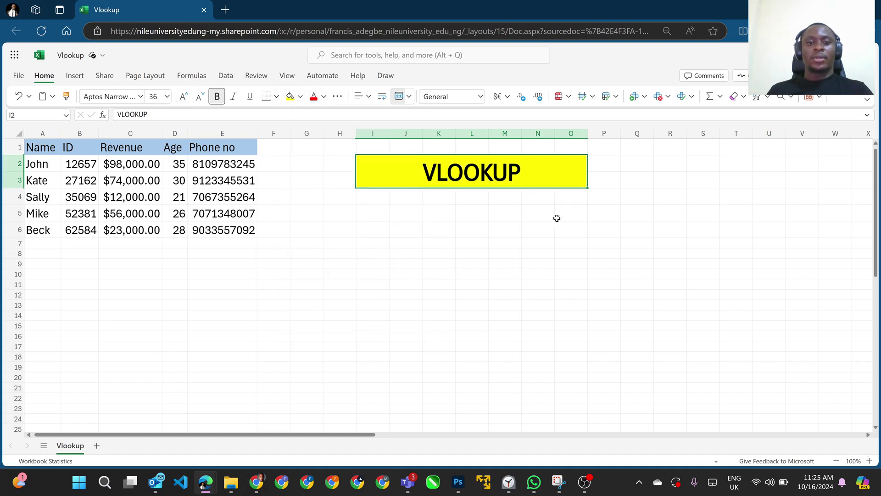
pyautogui.click(564, 228)
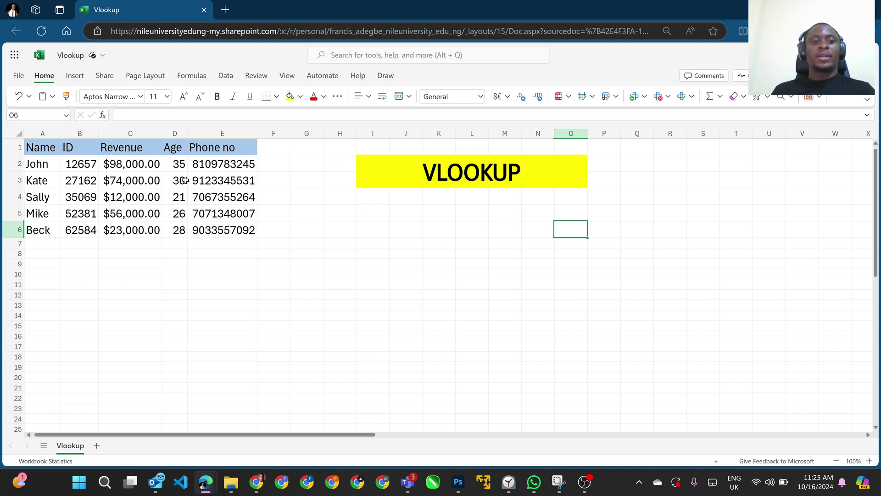
pyautogui.moveTo(42, 147); pyautogui.dragTo(225, 233)
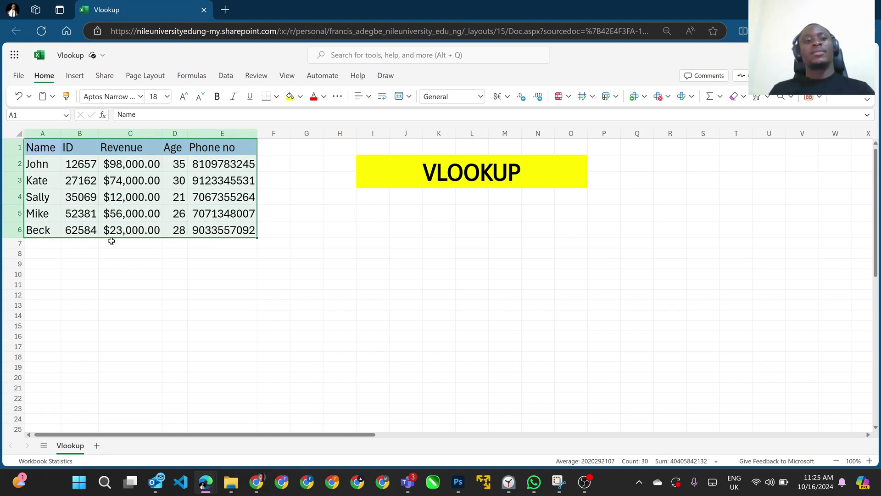
pyautogui.click(85, 180)
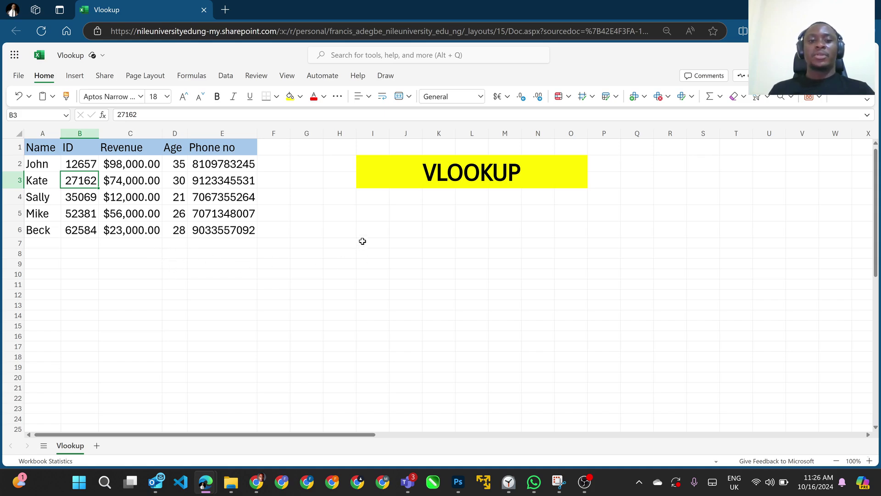
# - Enter the labels ID, REVENUE, AGE, PHONE NO and NAME down cells I5 to I9
pyautogui.click(368, 216)
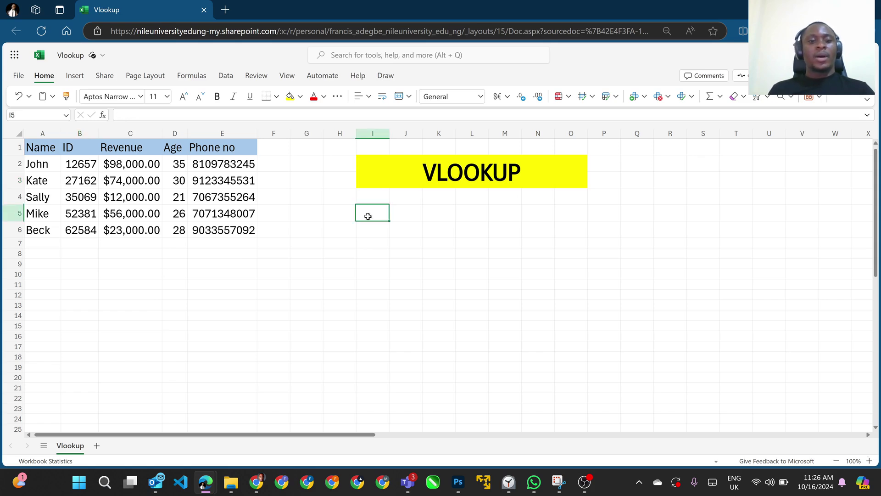
pyautogui.write('id')
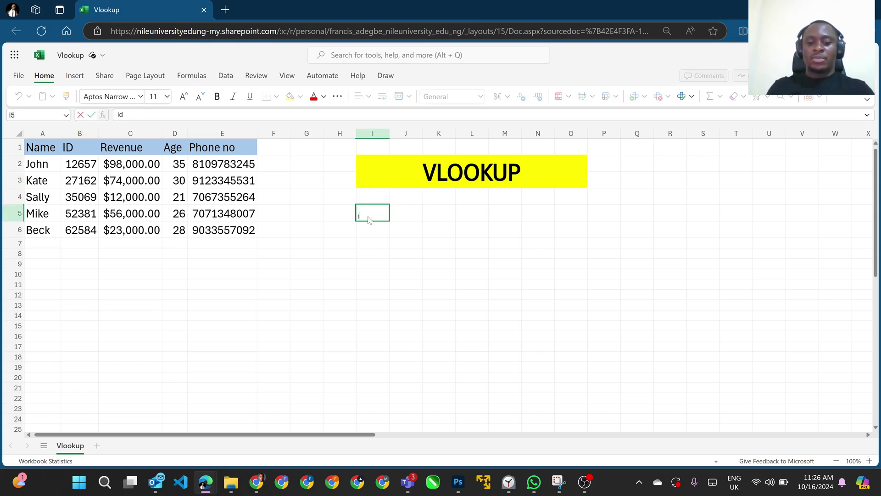
pyautogui.press('Return')
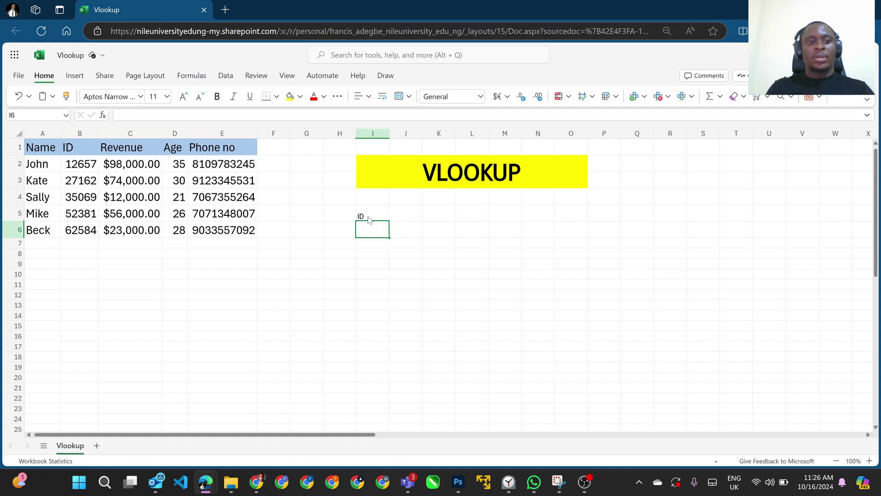
pyautogui.write('REVENUE')
pyautogui.press('Return')
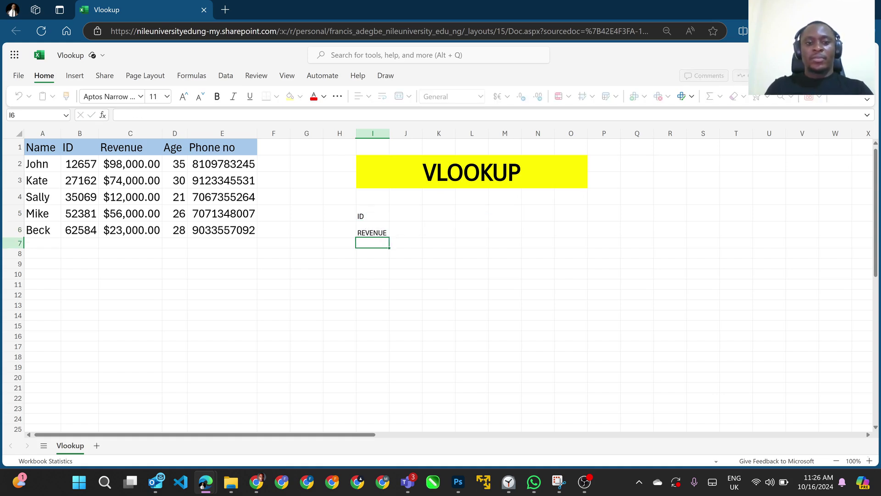
pyautogui.write('AGE')
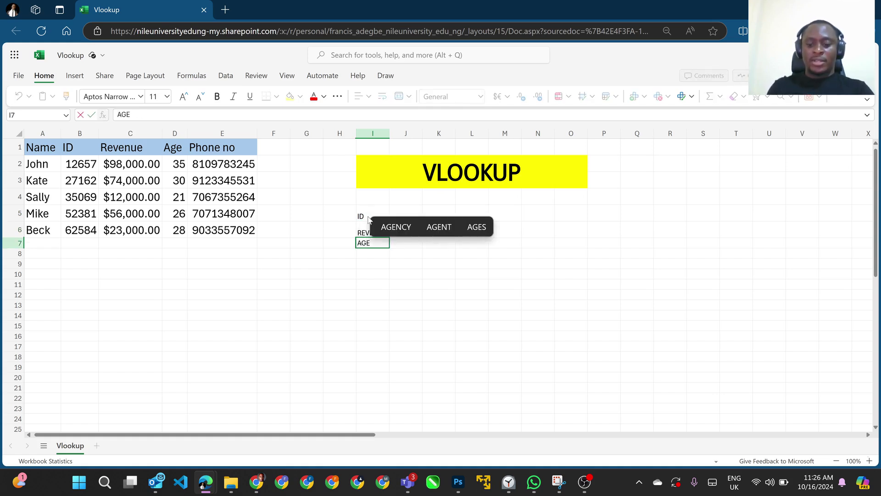
pyautogui.press('Return')
pyautogui.write('PHO')
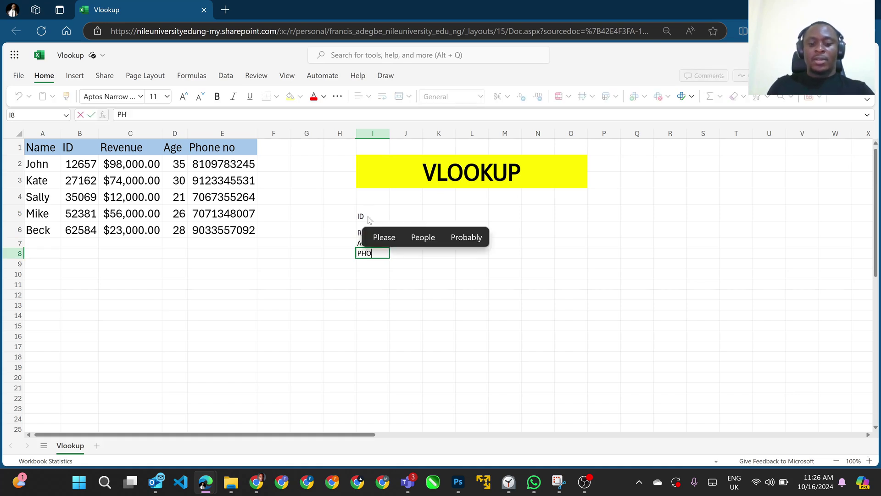
pyautogui.write('NE NO')
pyautogui.press('Return')
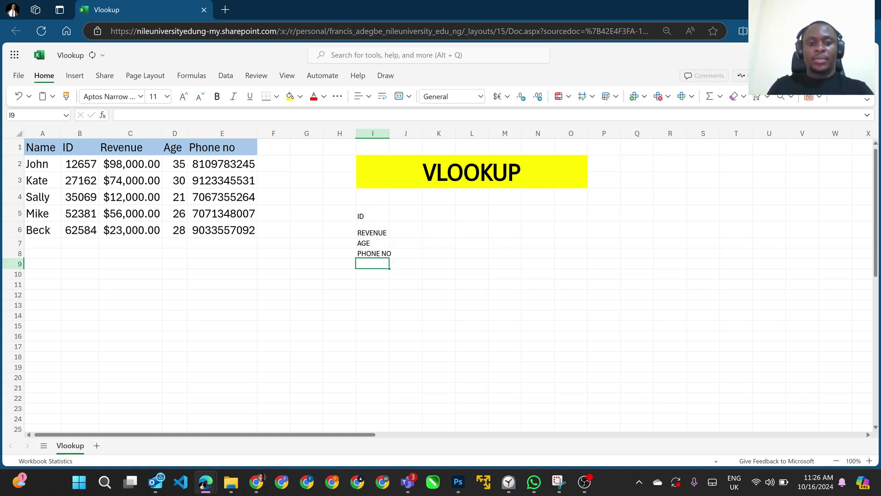
pyautogui.write('NAME')
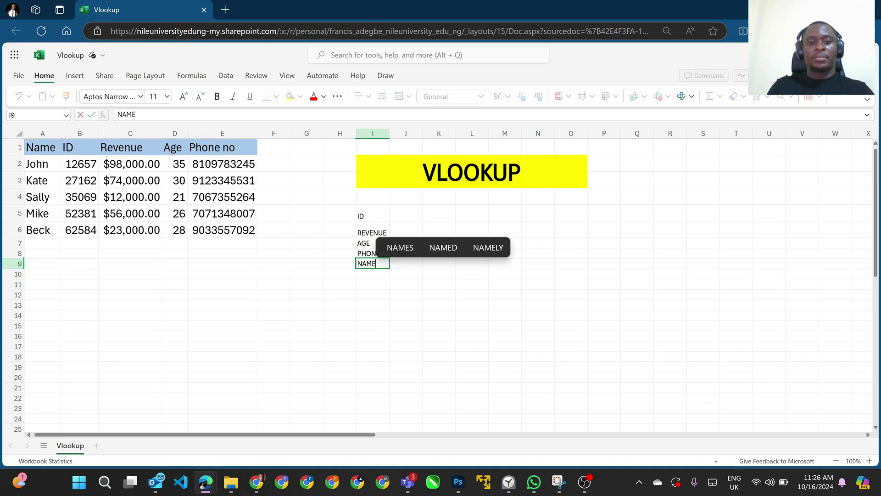
pyautogui.press('Return')
# - Link cell J5, beside the ID label, to the first ID in the table with the formula =B2
pyautogui.click(402, 214)
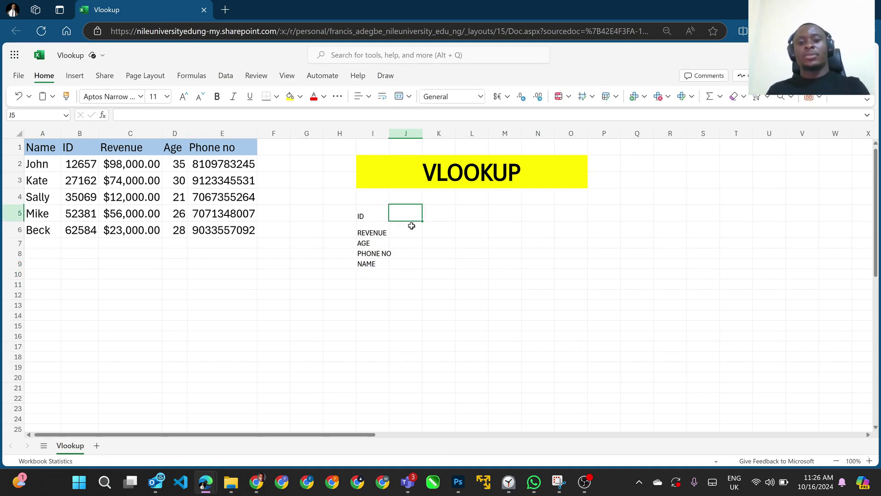
pyautogui.write('=')
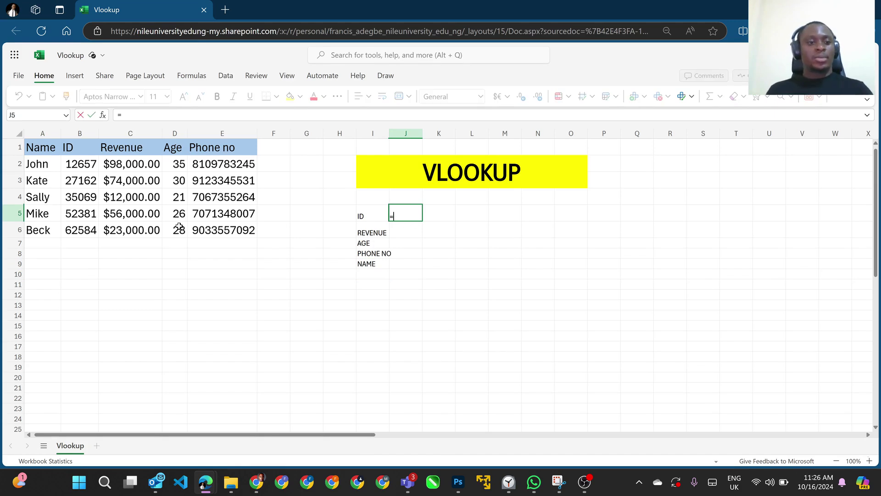
pyautogui.click(80, 162)
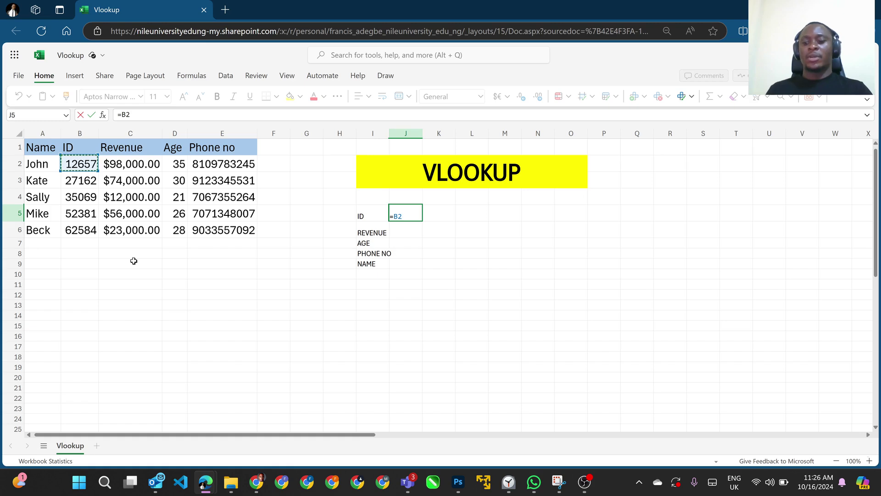
pyautogui.press('Return')
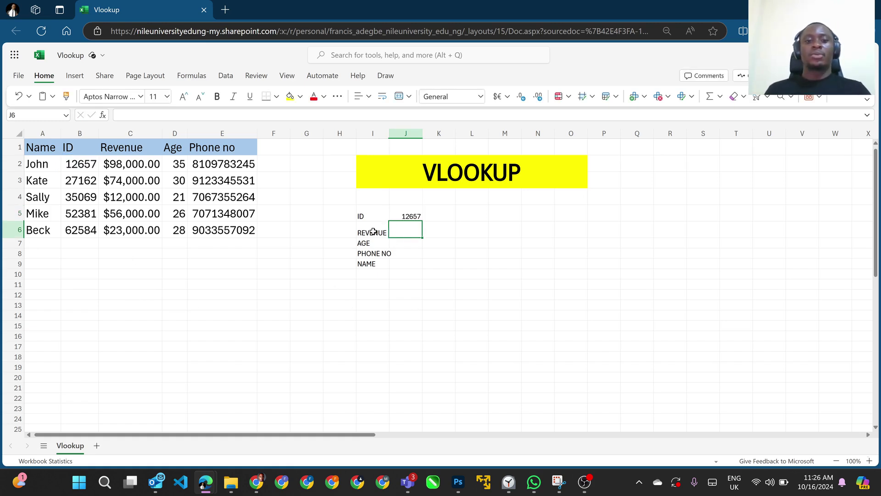
pyautogui.click(407, 216)
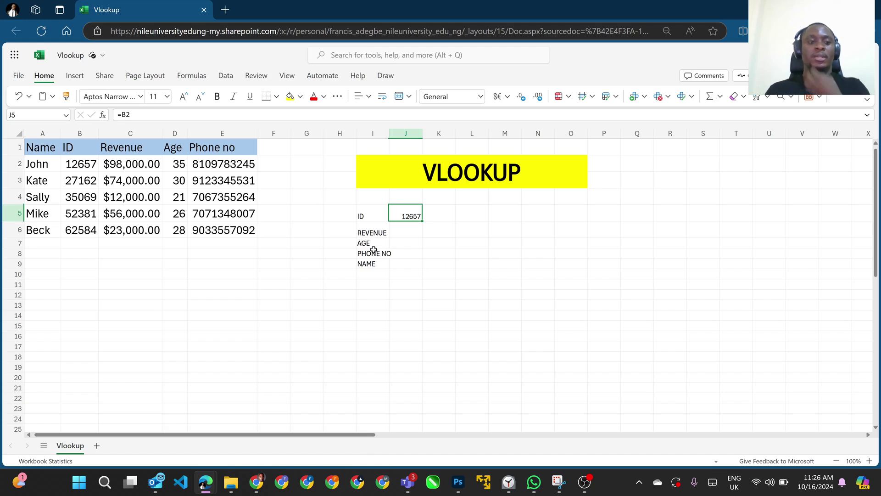
pyautogui.click(73, 163)
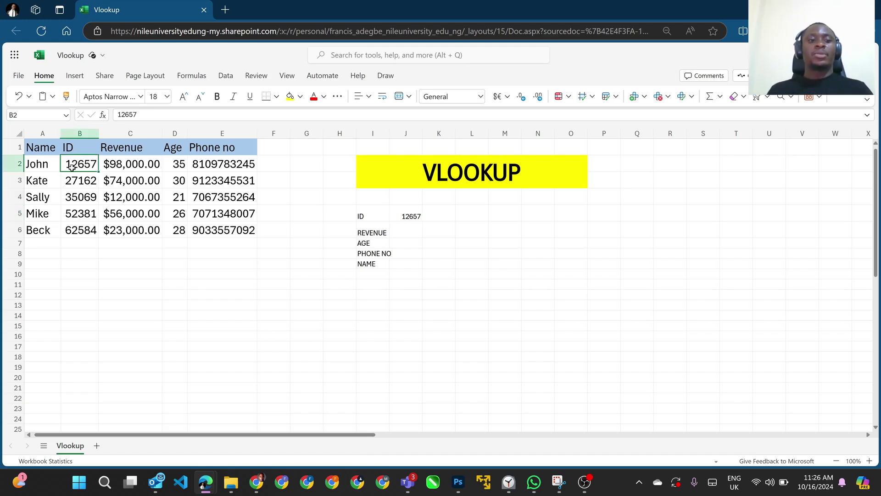
pyautogui.click(34, 159)
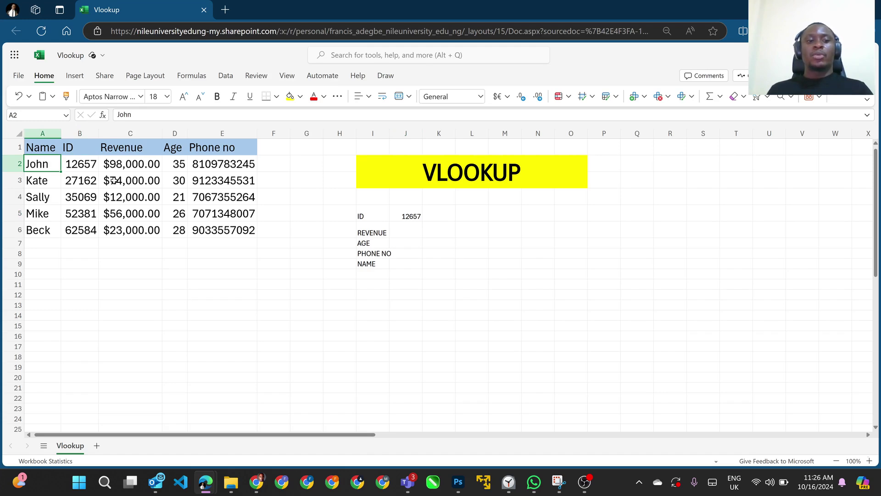
# - Try a custom sort of columns A to E by Column B on cell values, ascending, without the headers option, and undo it
pyautogui.moveTo(38, 132); pyautogui.dragTo(209, 129)
pyautogui.click(225, 76)
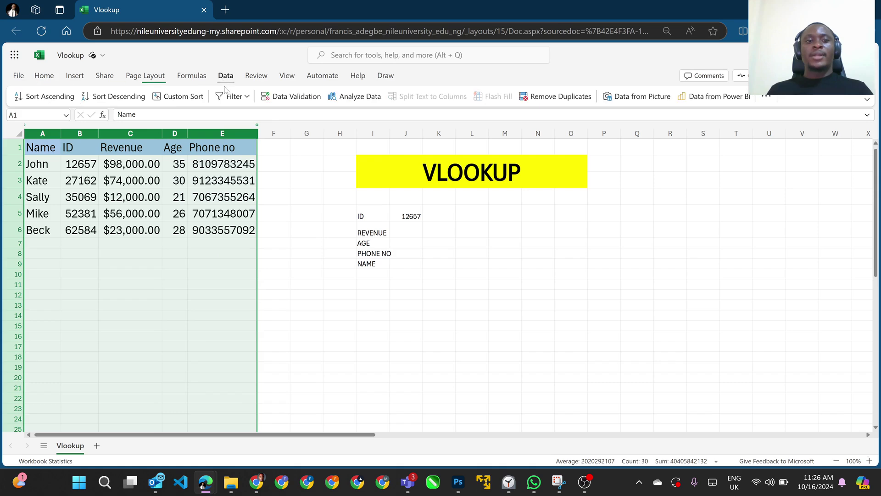
pyautogui.click(179, 98)
pyautogui.click(383, 272)
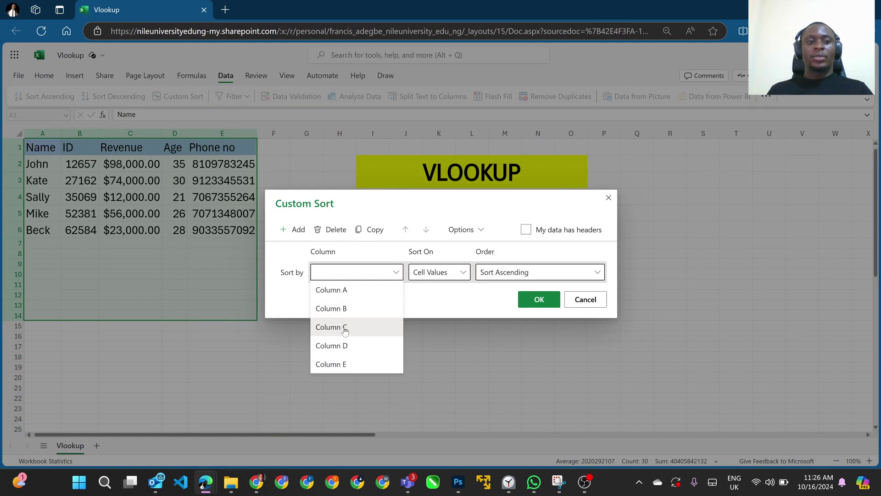
pyautogui.click(344, 307)
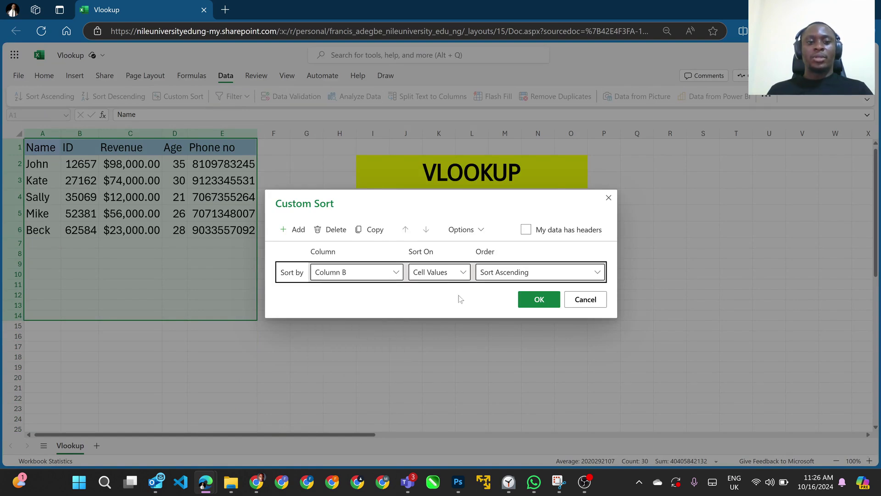
pyautogui.click(444, 271)
pyautogui.click(429, 290)
pyautogui.click(502, 274)
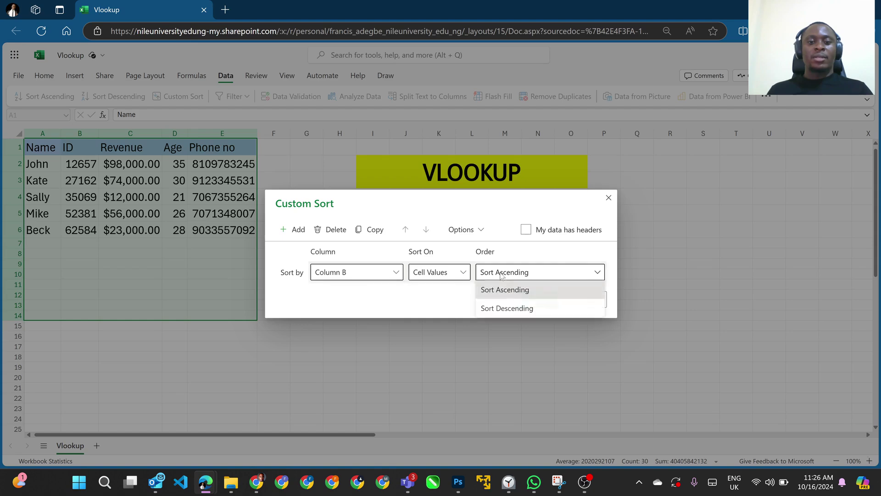
pyautogui.click(506, 290)
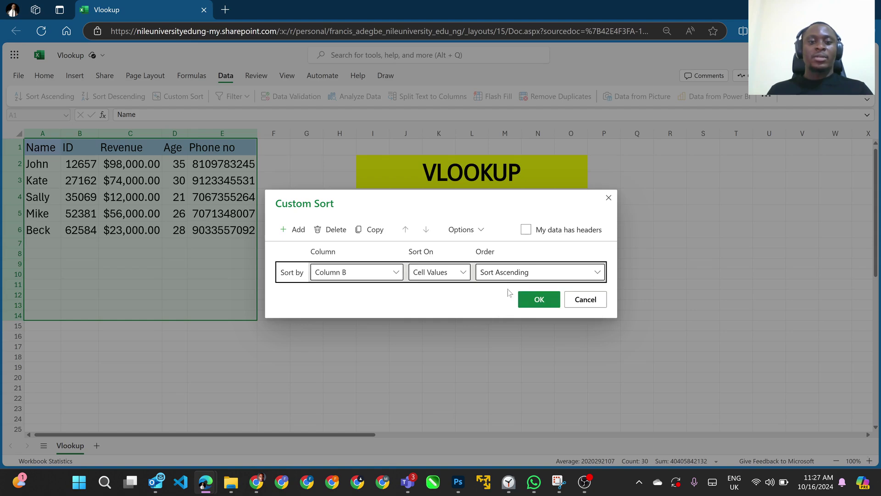
pyautogui.click(535, 299)
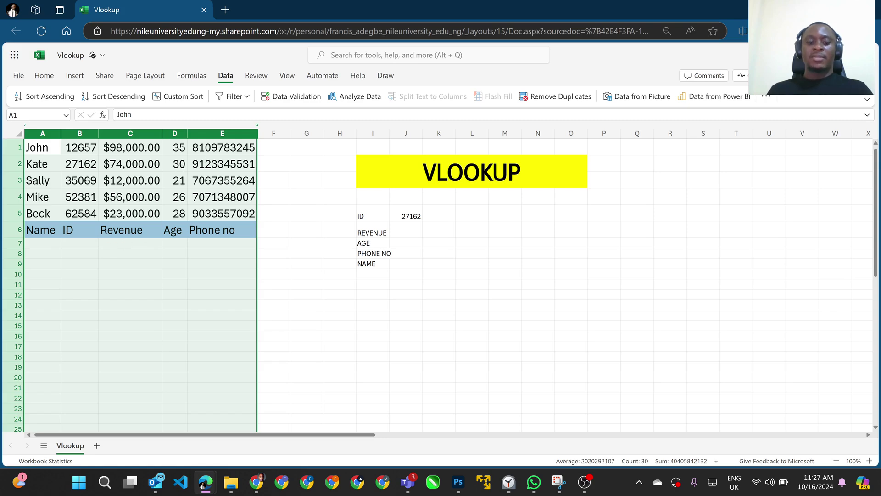
pyautogui.hotkey('ctrl', 'z')
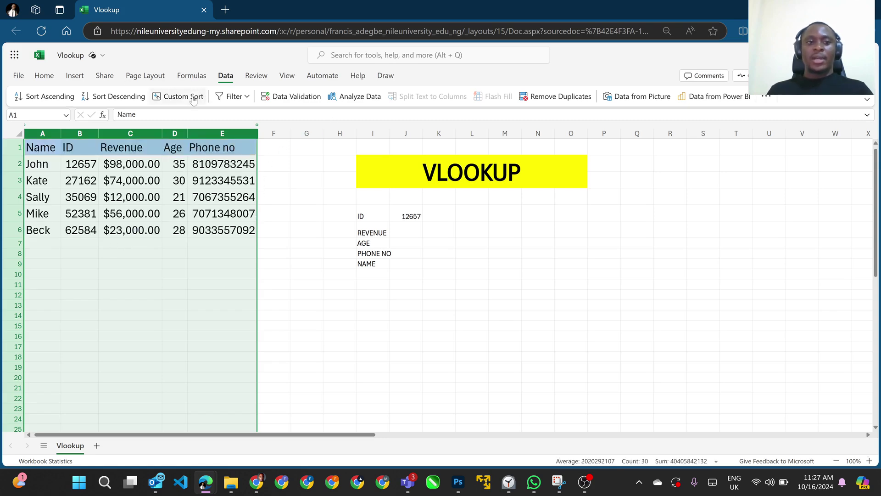
pyautogui.click(193, 97)
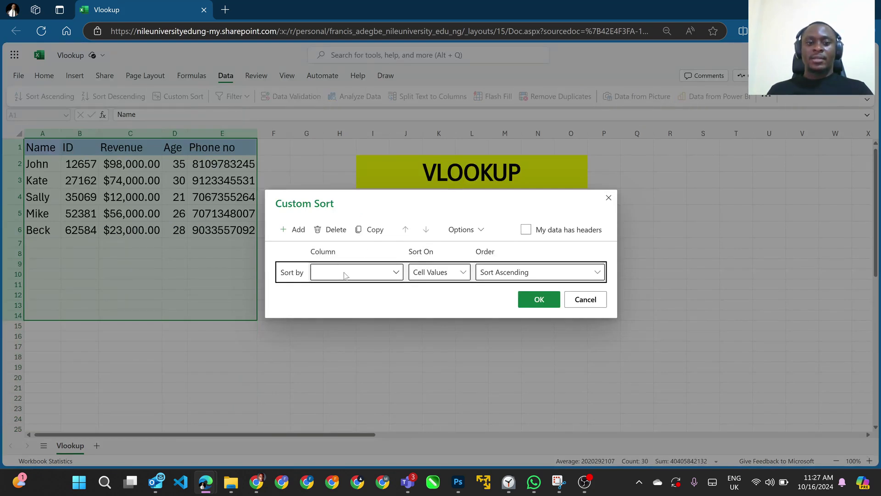
pyautogui.click(346, 274)
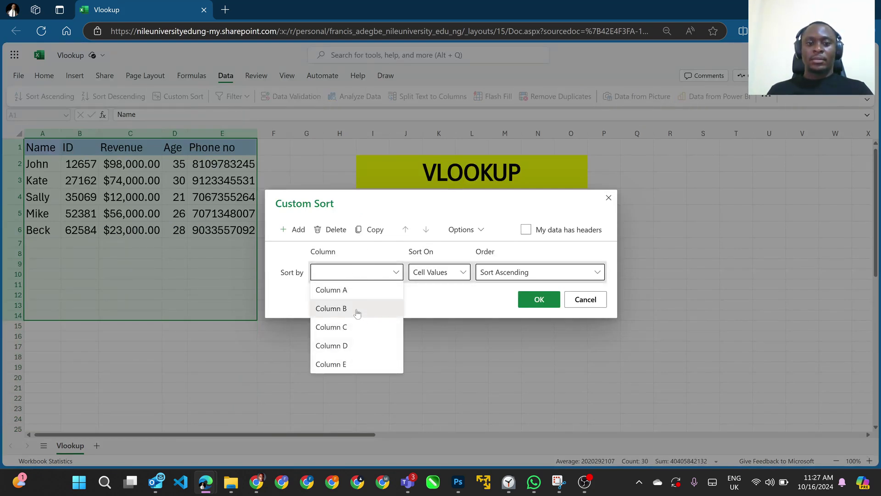
pyautogui.click(351, 307)
pyautogui.click(452, 274)
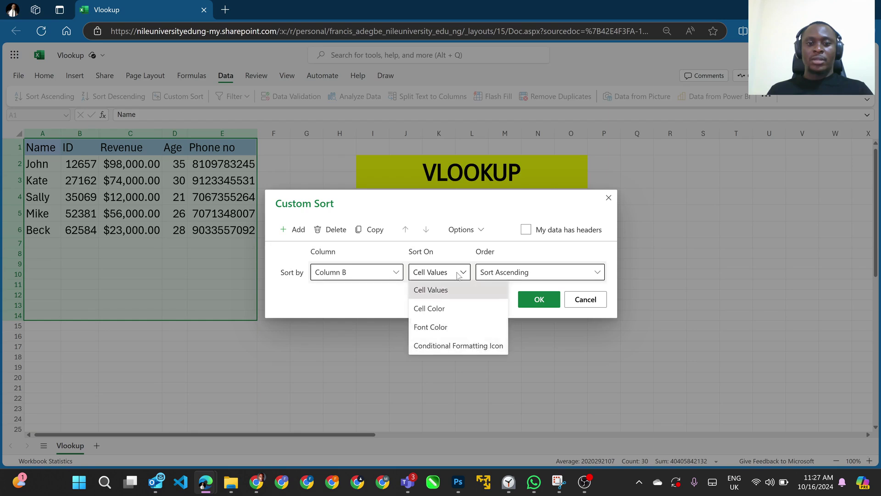
pyautogui.click(499, 275)
pyautogui.click(499, 275)
pyautogui.click(500, 308)
pyautogui.click(503, 274)
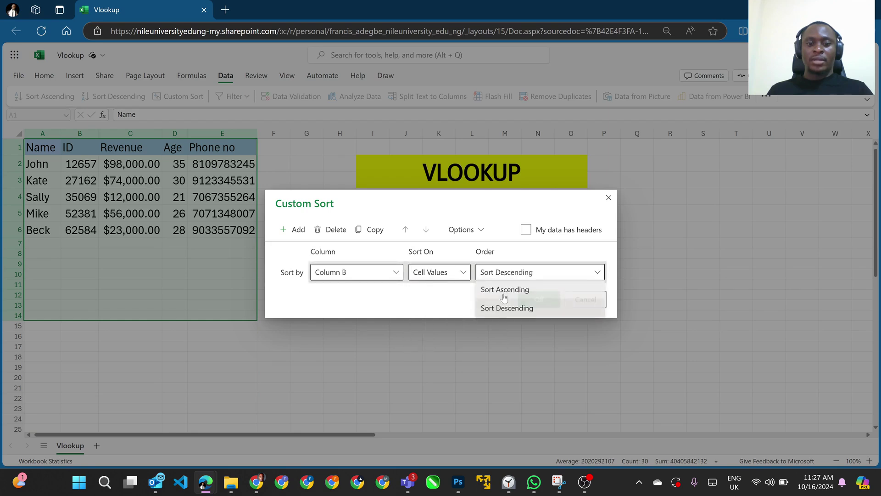
pyautogui.click(503, 289)
pyautogui.click(474, 232)
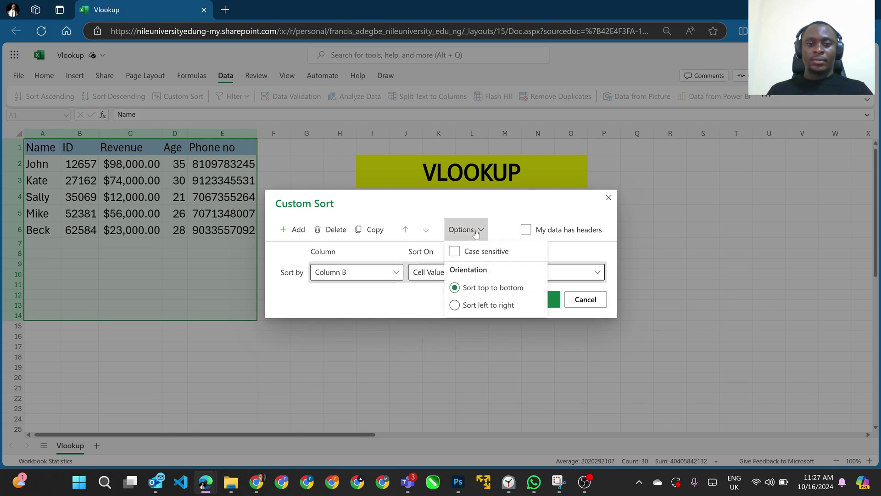
pyautogui.click(475, 231)
pyautogui.click(292, 229)
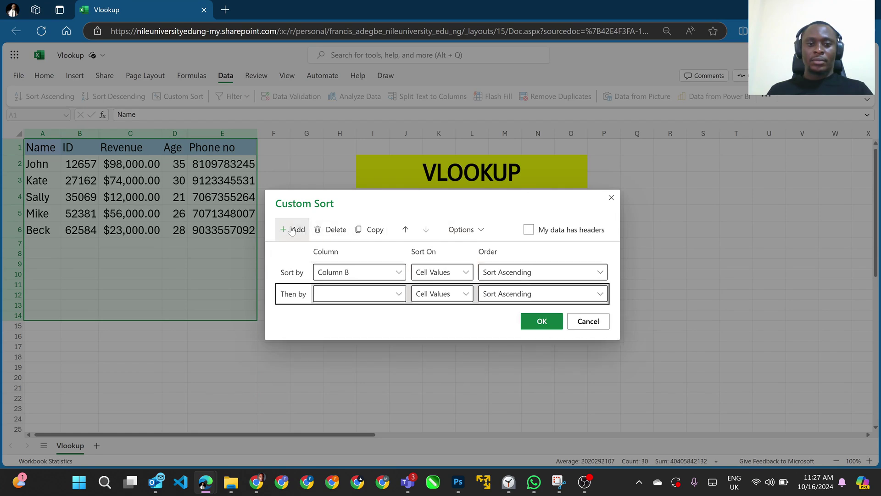
pyautogui.click(292, 230)
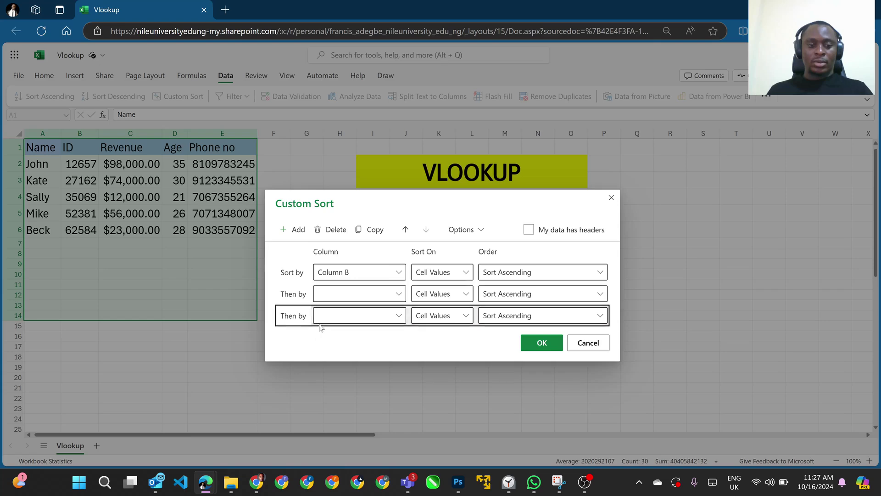
pyautogui.click(588, 342)
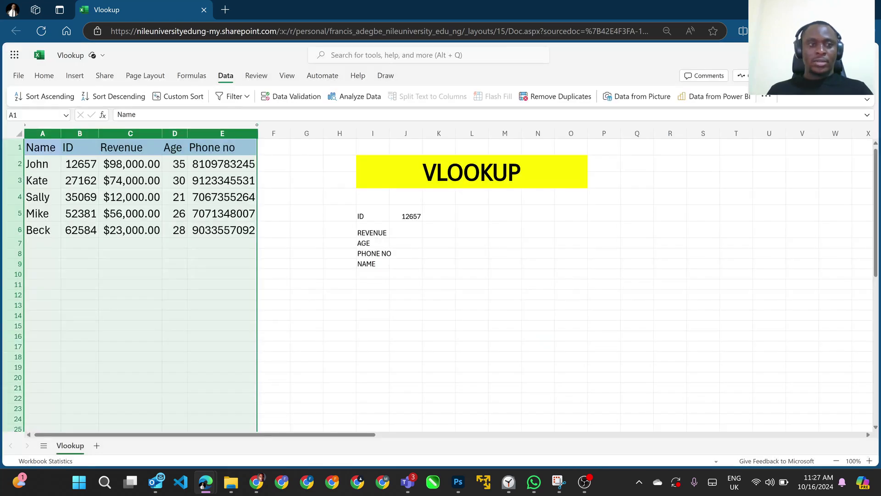
# - Custom sort columns A to E by ID on cell values in ascending order, marking the data as having headers
pyautogui.click(196, 99)
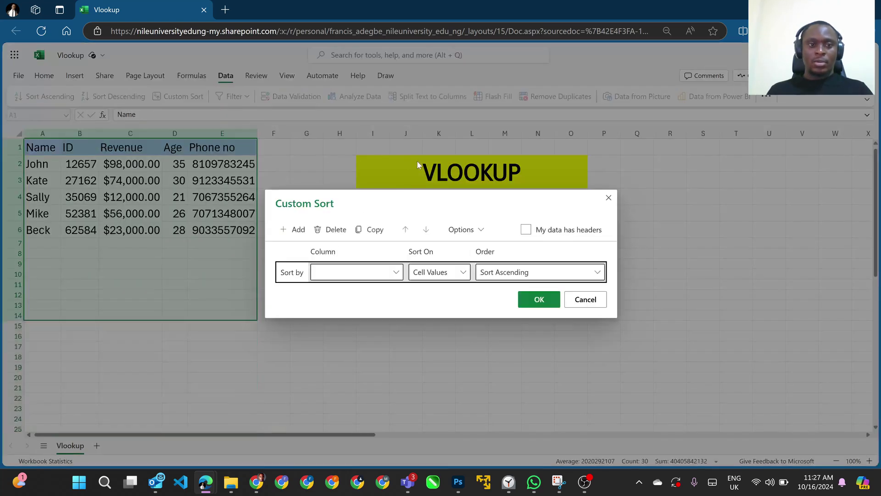
pyautogui.click(386, 271)
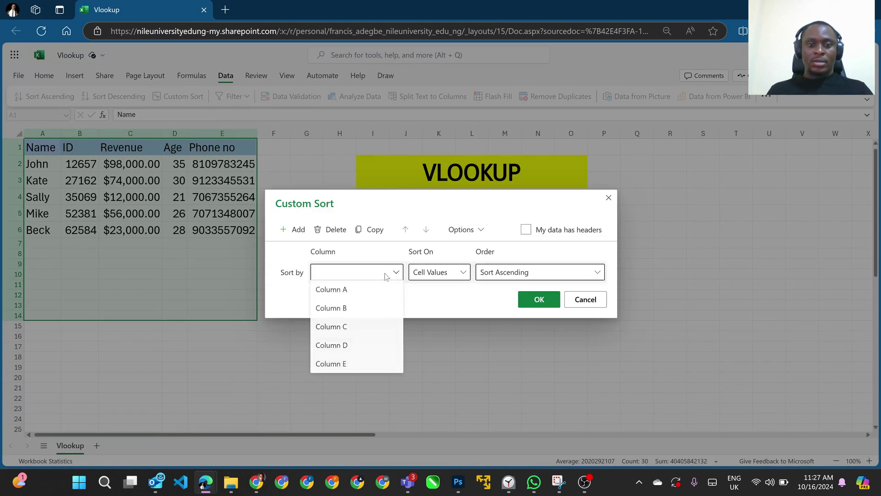
pyautogui.click(349, 308)
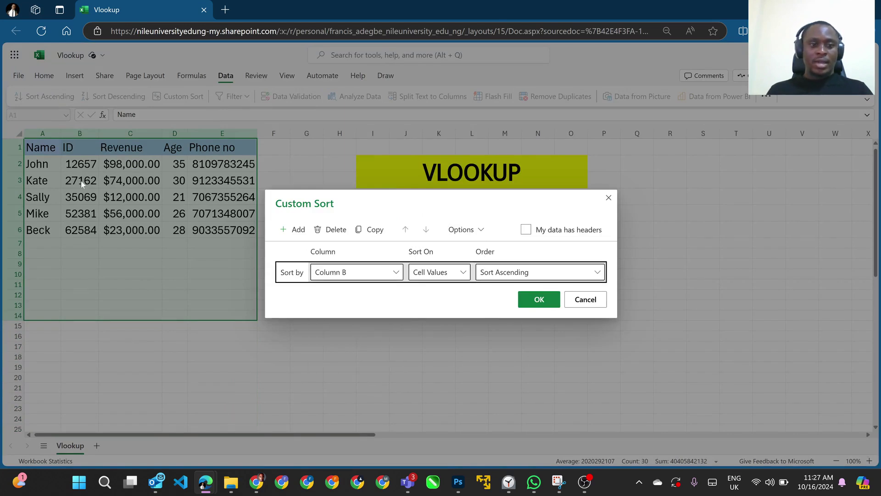
pyautogui.click(526, 231)
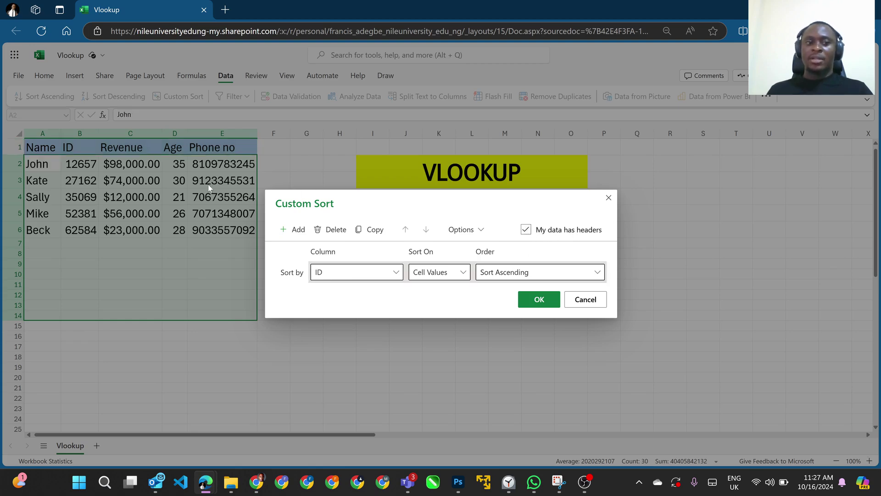
pyautogui.click(536, 299)
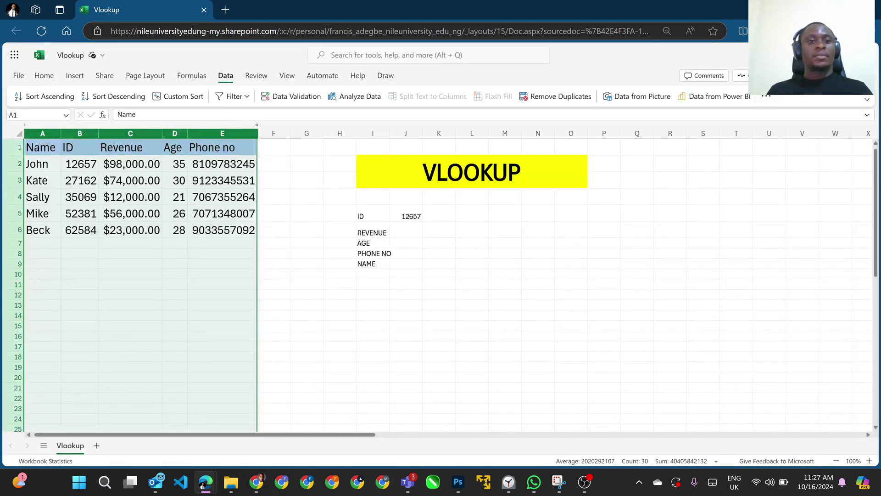
# - Re-sort the data table by ID in descending order with the headers option on
pyautogui.click(181, 96)
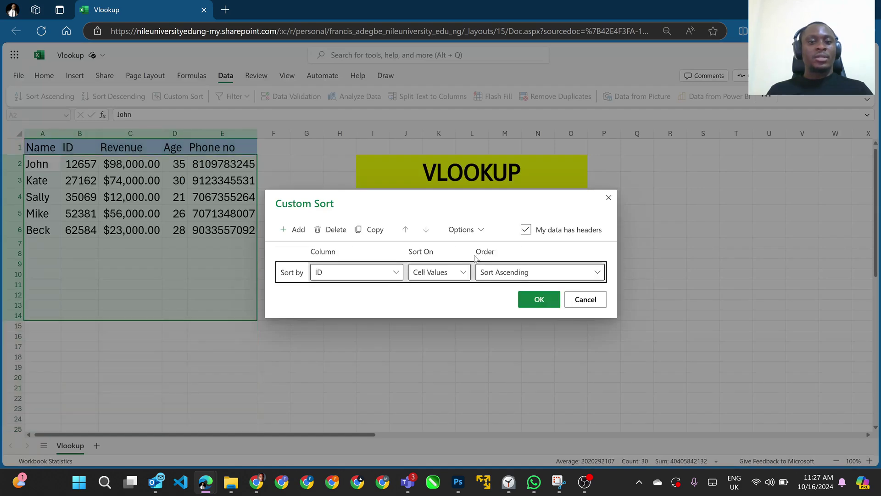
pyautogui.click(500, 275)
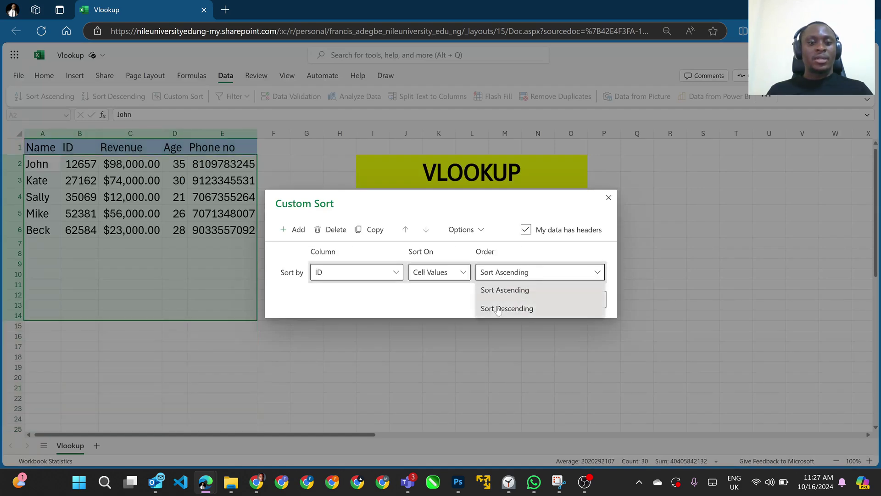
pyautogui.click(498, 309)
pyautogui.click(534, 299)
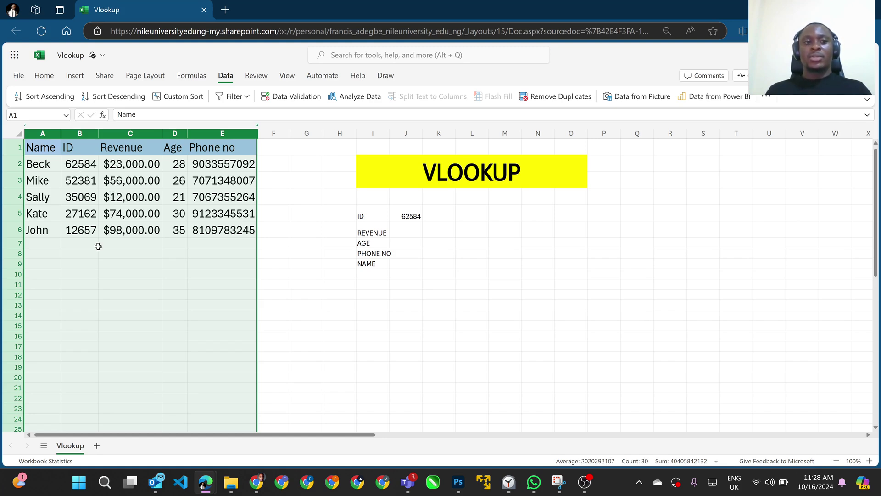
# - Return the data table to ascending order by ID with another custom sort
pyautogui.click(180, 96)
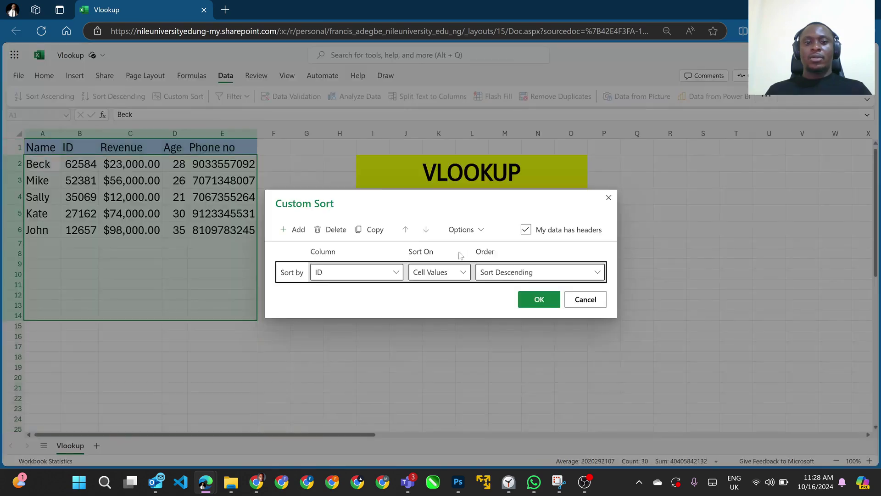
pyautogui.click(507, 272)
pyautogui.click(505, 289)
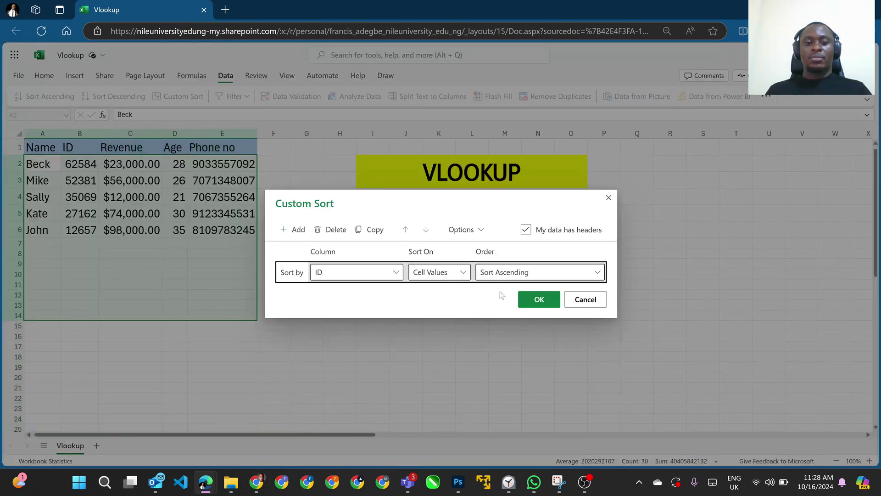
pyautogui.click(537, 299)
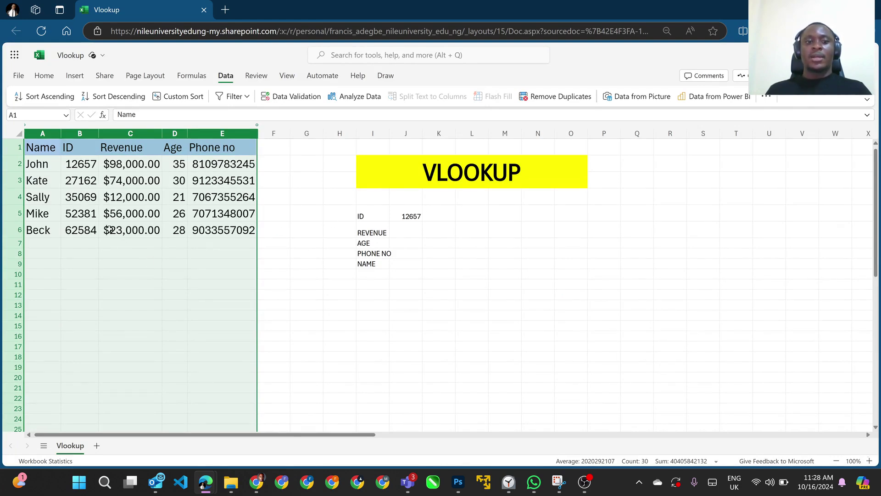
# - Enter the formula =VLOOKUP(J5,B:E,2) in cell J6 beside the REVENUE label
pyautogui.click(98, 184)
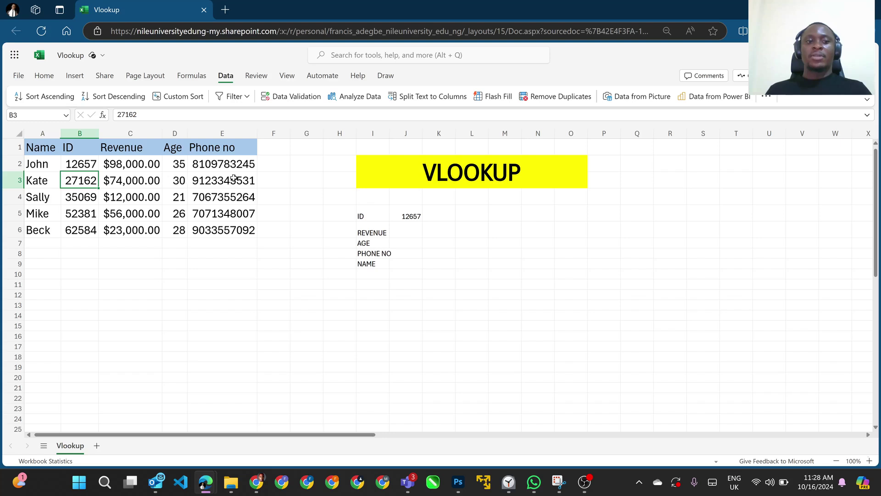
pyautogui.click(411, 215)
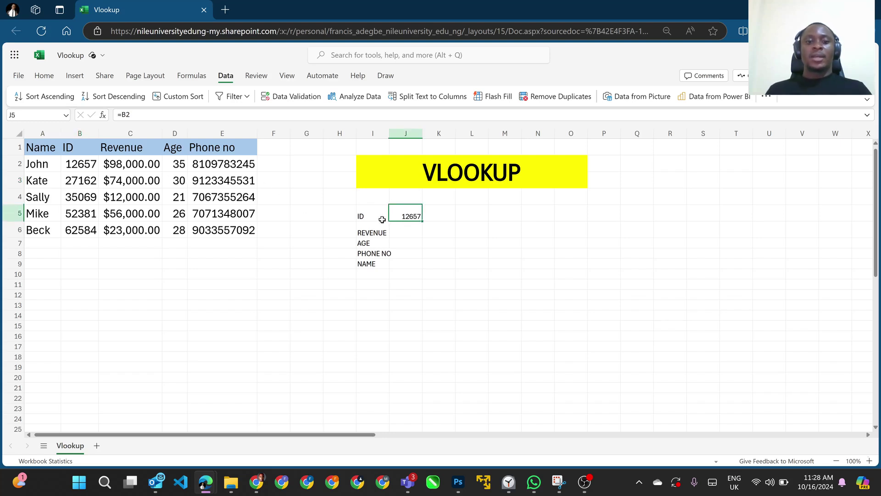
pyautogui.click(401, 234)
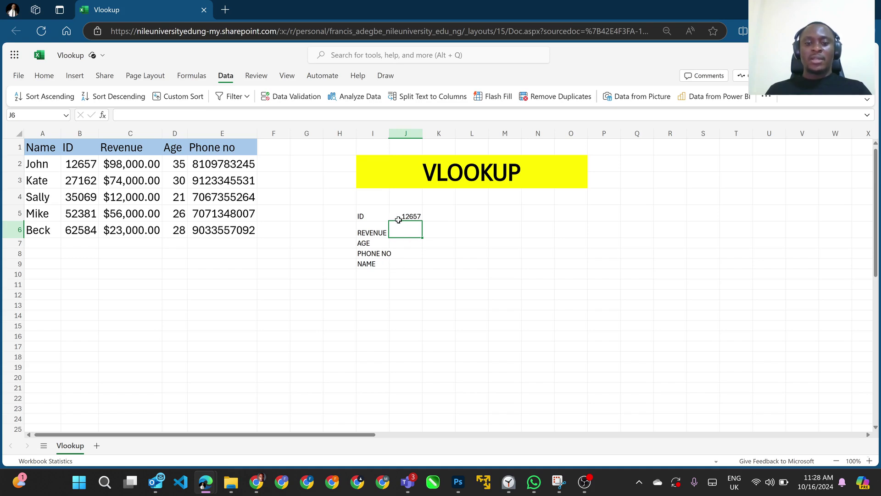
pyautogui.write('=')
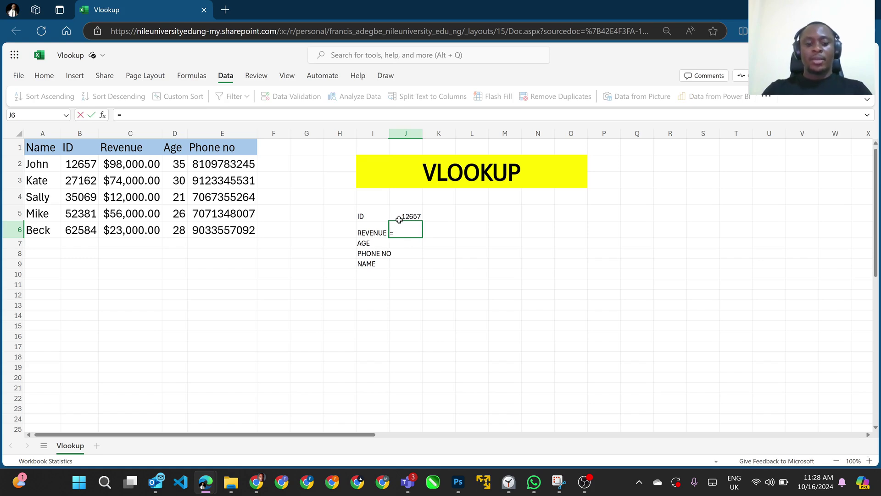
pyautogui.write('VLOO')
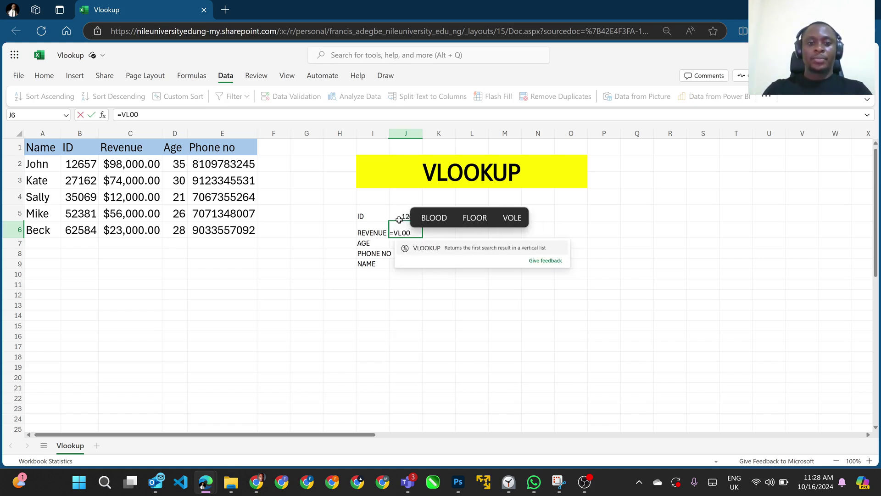
pyautogui.click(426, 244)
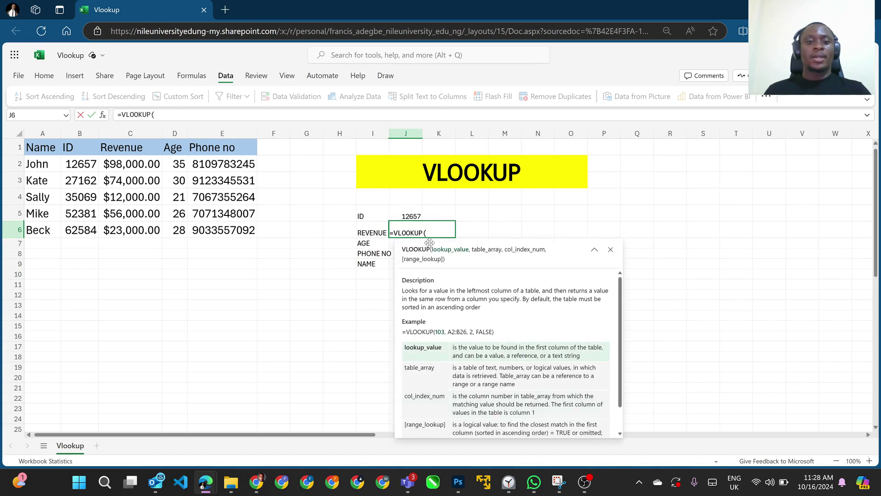
pyautogui.click(409, 211)
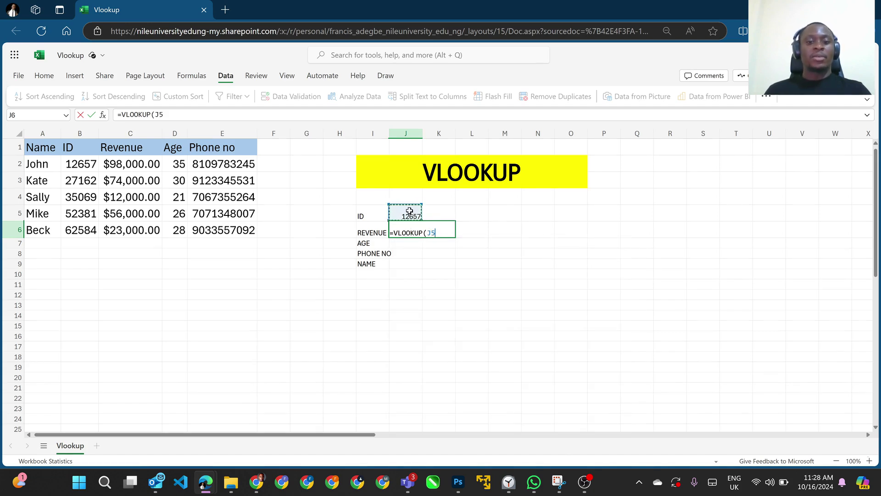
pyautogui.write(',')
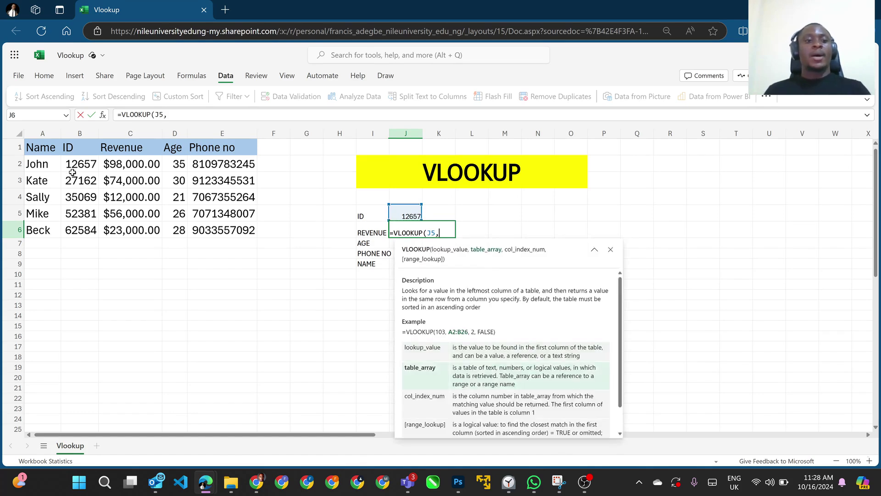
pyautogui.moveTo(70, 132); pyautogui.dragTo(224, 131)
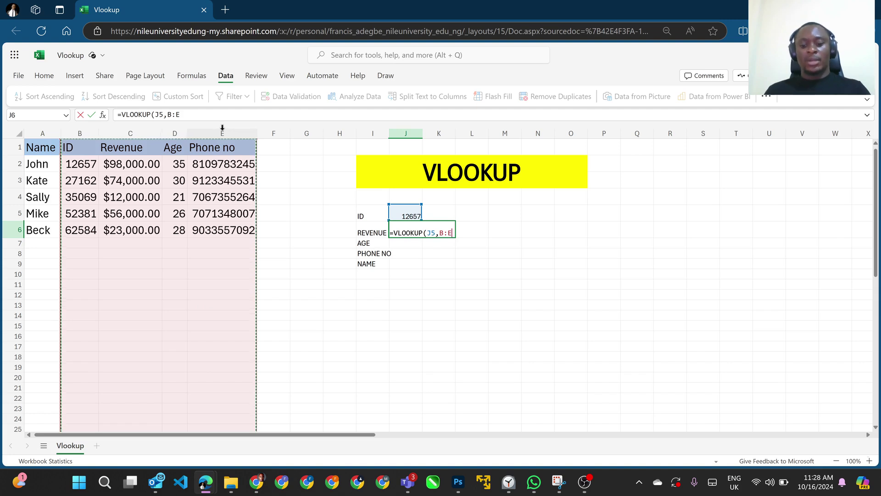
pyautogui.write(',2')
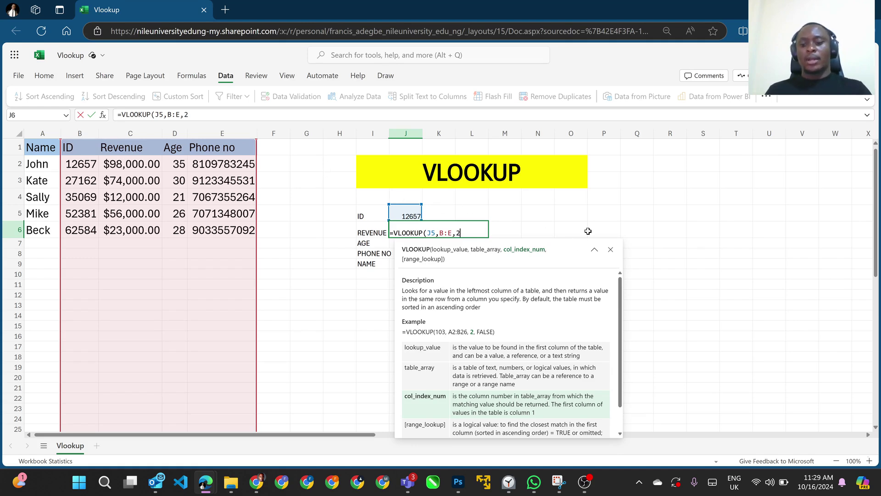
pyautogui.press('Return')
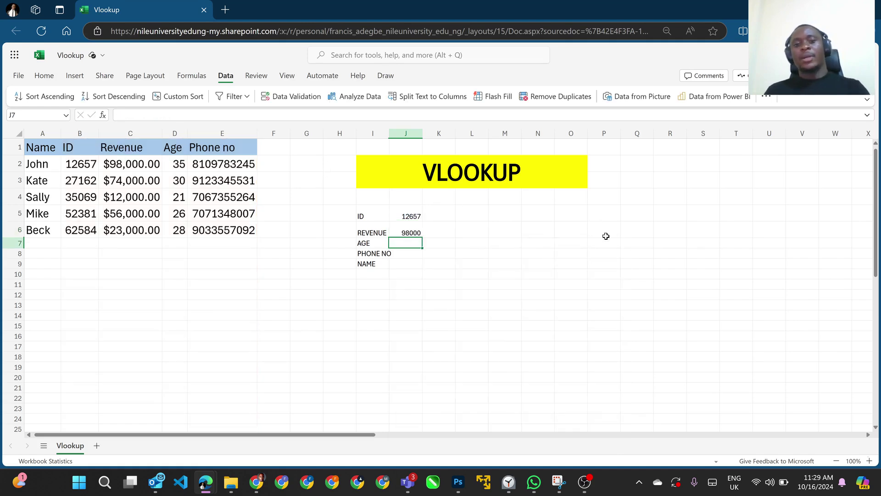
# - Apply the Currency number format to the revenue result in cell J6
pyautogui.moveTo(411, 238); pyautogui.dragTo(411, 236)
pyautogui.click(411, 231)
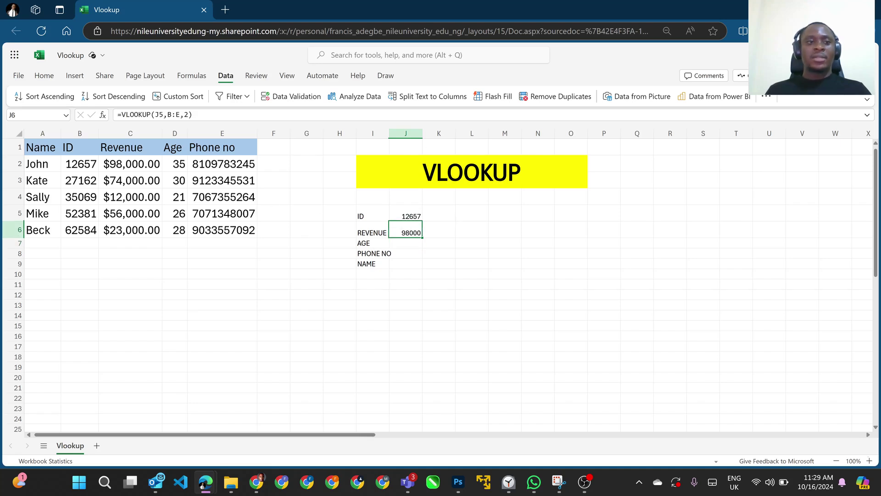
pyautogui.click(44, 75)
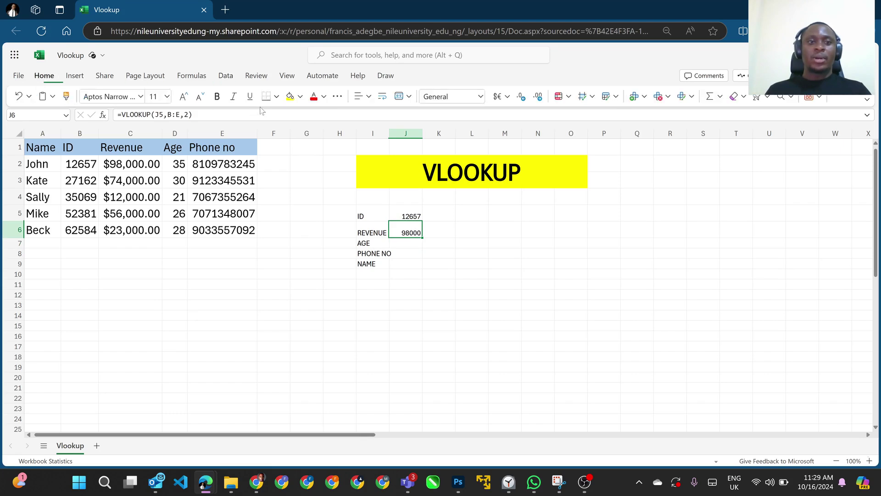
pyautogui.click(457, 98)
pyautogui.click(464, 145)
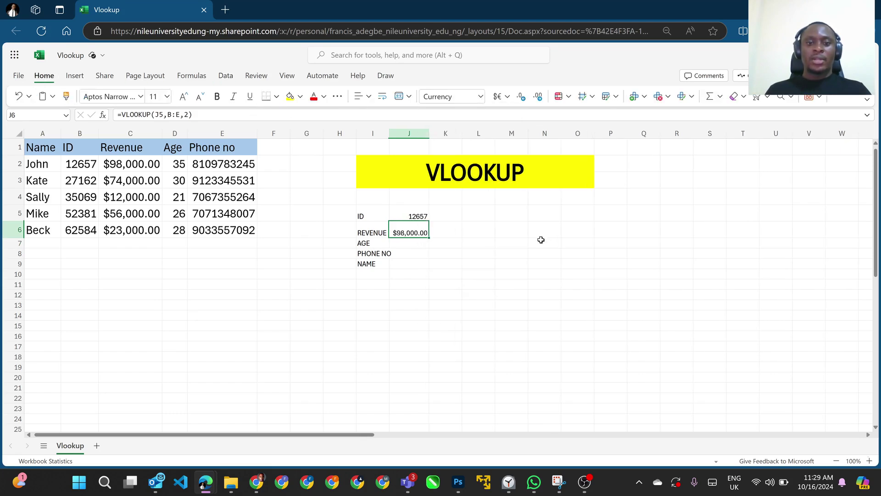
pyautogui.click(541, 239)
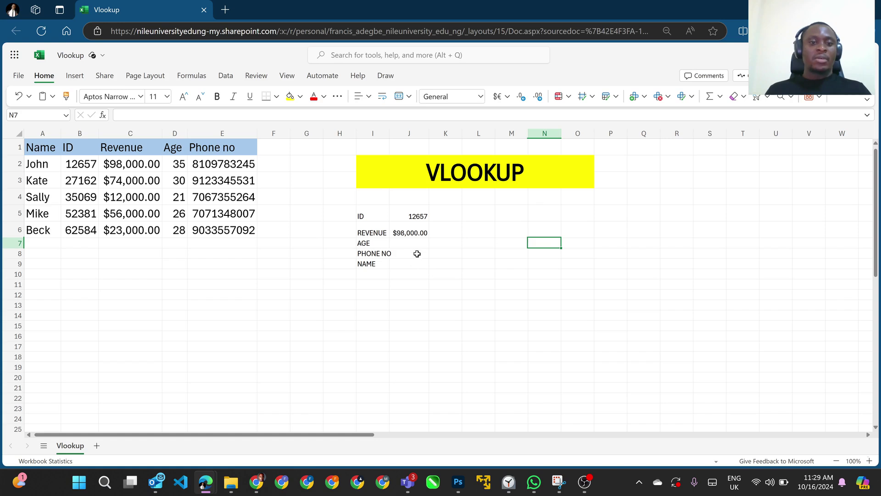
# - Enter the formula =VLOOKUP(J5,B:E,3) in cell J7 beside the AGE label
pyautogui.click(408, 242)
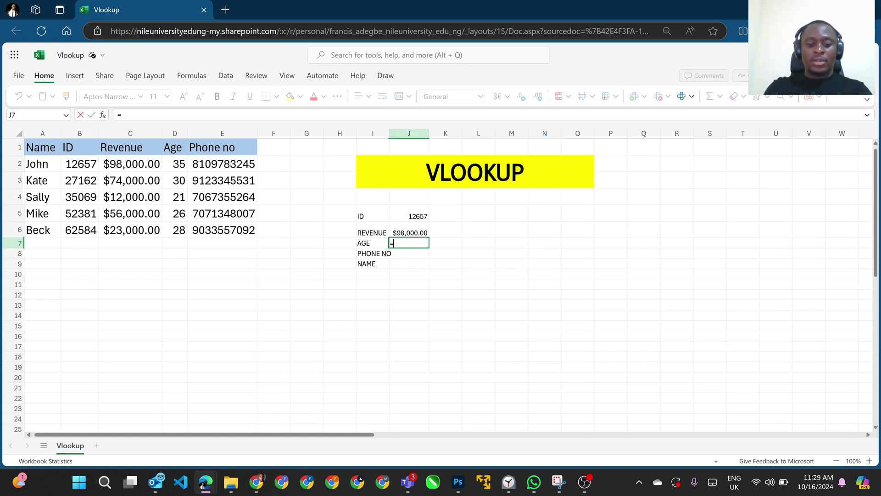
pyautogui.write('=VLO')
pyautogui.click(422, 254)
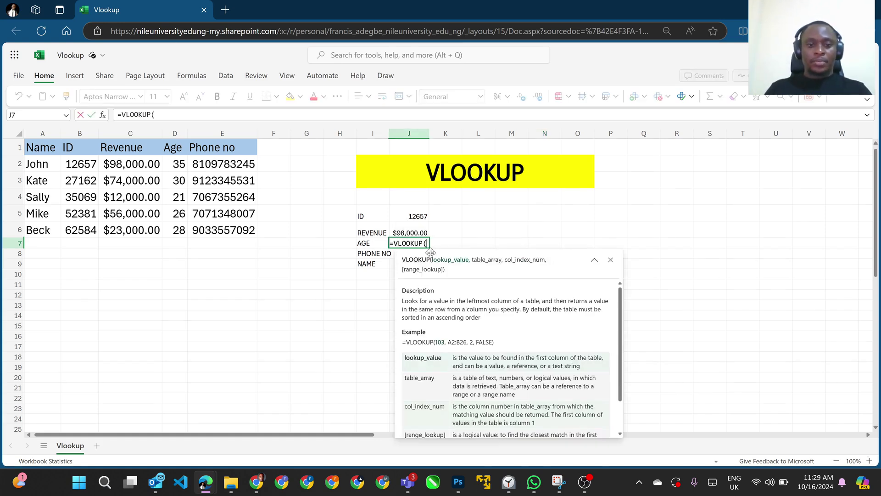
pyautogui.click(416, 215)
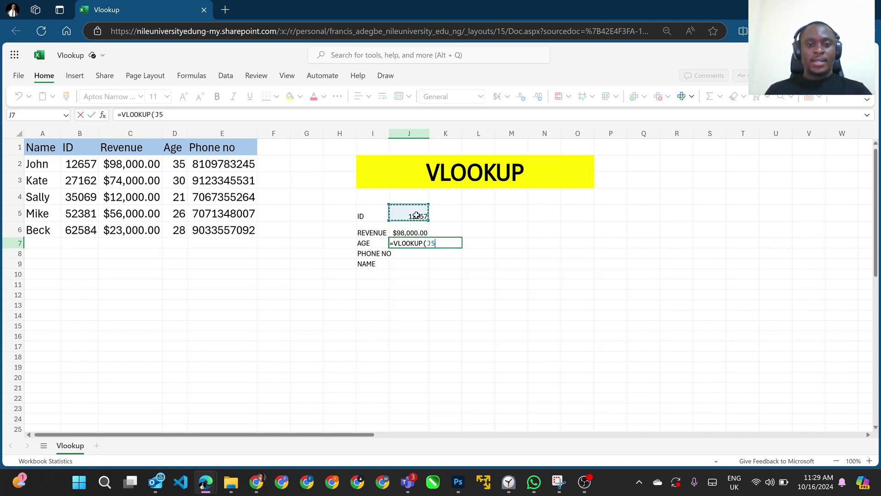
pyautogui.write(',')
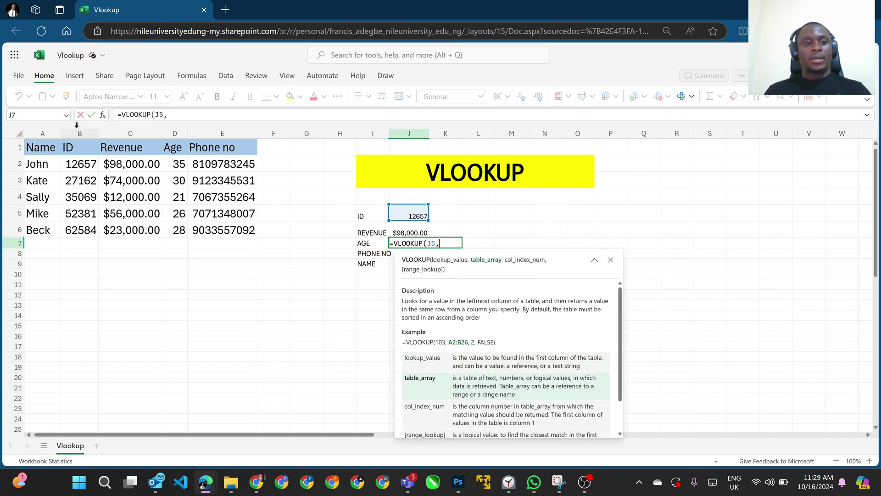
pyautogui.moveTo(80, 133); pyautogui.dragTo(238, 133)
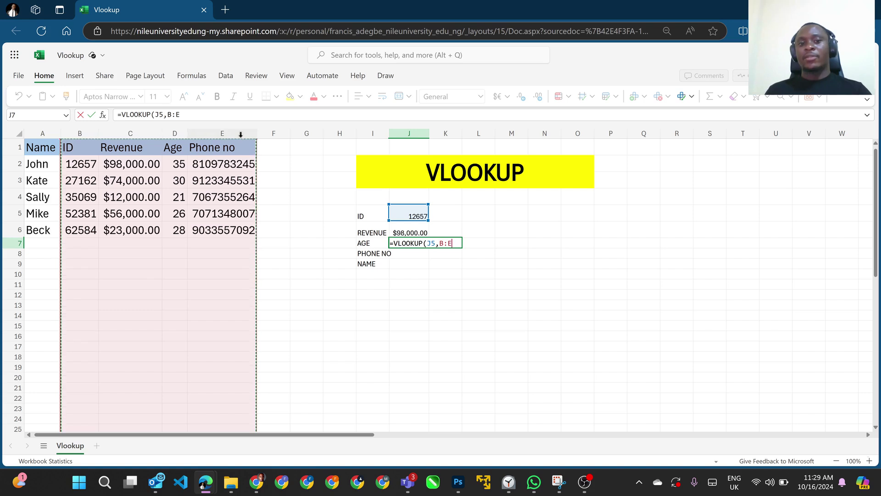
pyautogui.write(',')
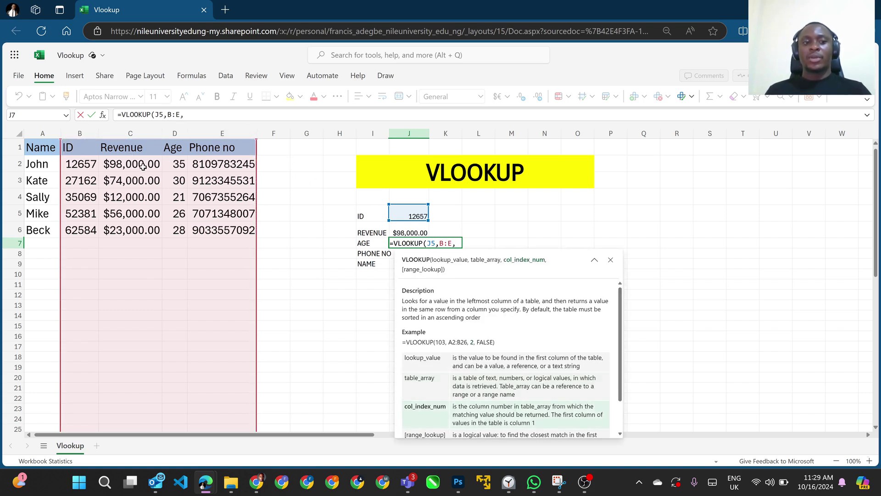
pyautogui.write('3')
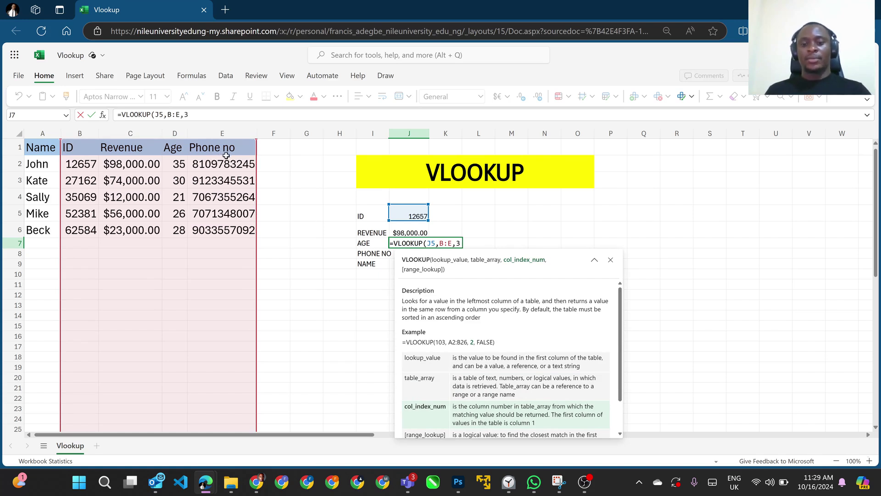
pyautogui.press('Return')
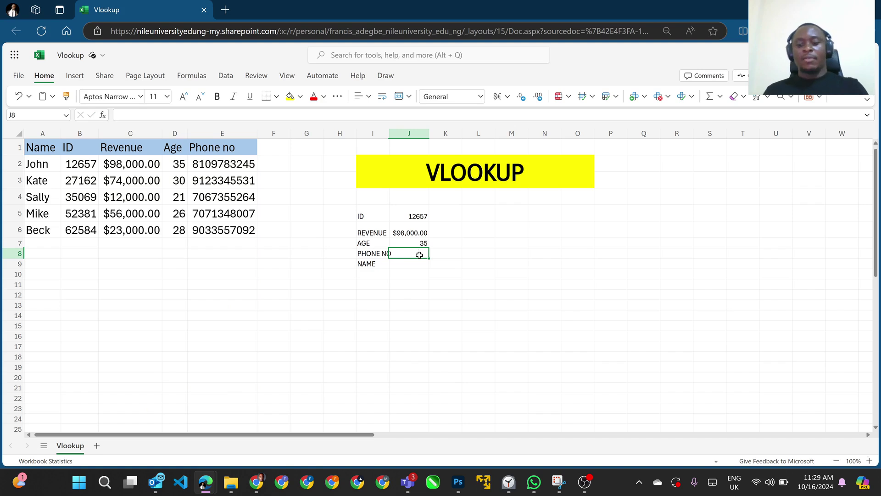
# - Enter the formula =VLOOKUP(J5,B:E,4) in cell J8 beside the PHONE NO label and autofit the width of column J
pyautogui.write('=VLO')
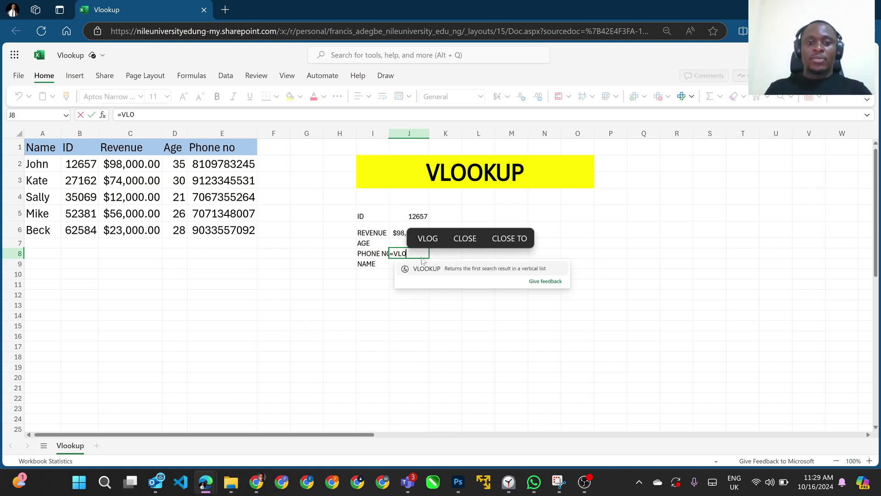
pyautogui.press('Tab')
pyautogui.click(416, 217)
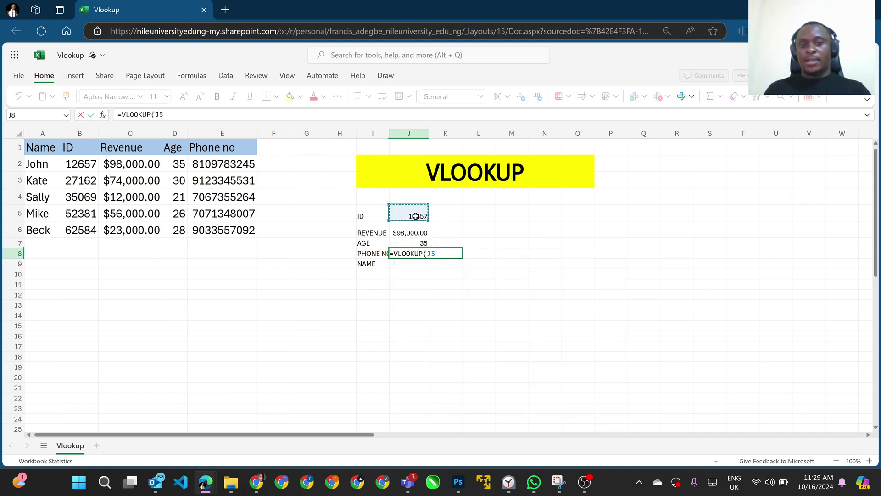
pyautogui.write(',')
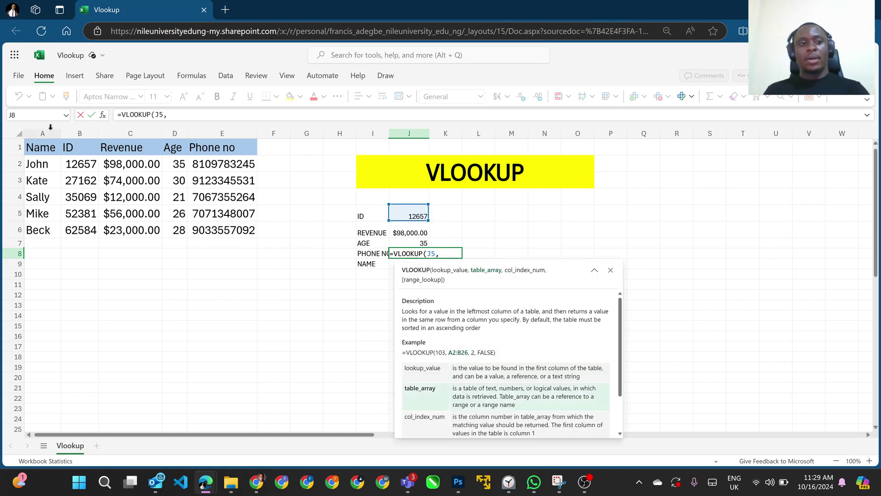
pyautogui.moveTo(68, 133); pyautogui.dragTo(225, 133)
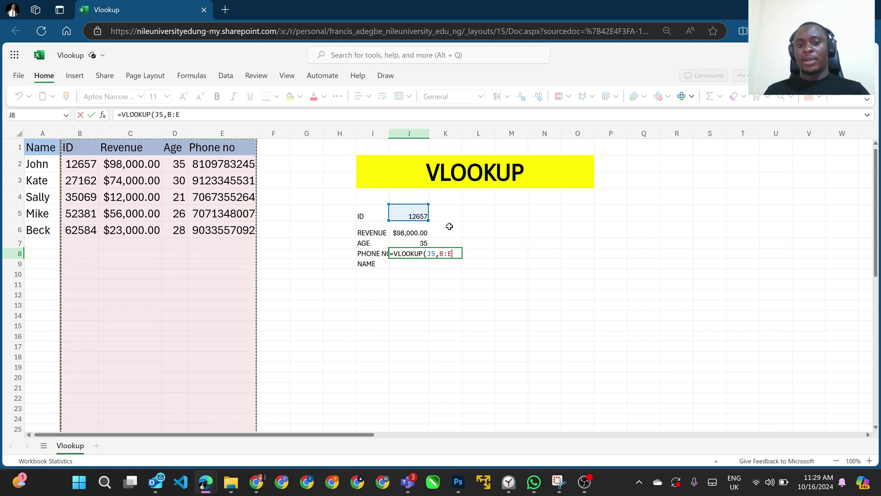
pyautogui.write(',')
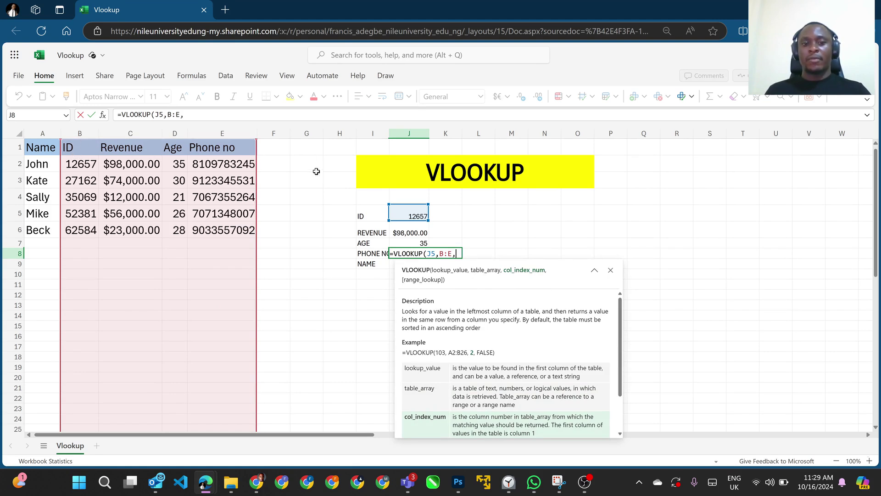
pyautogui.write('4')
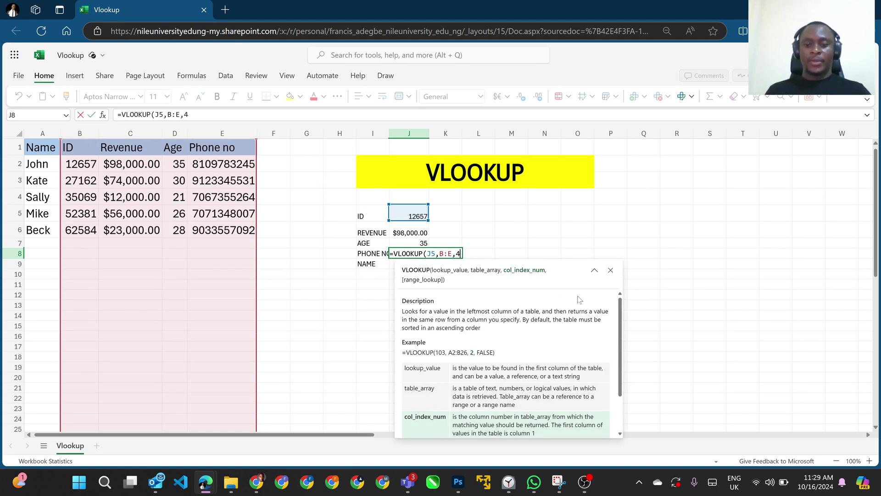
pyautogui.press('Return')
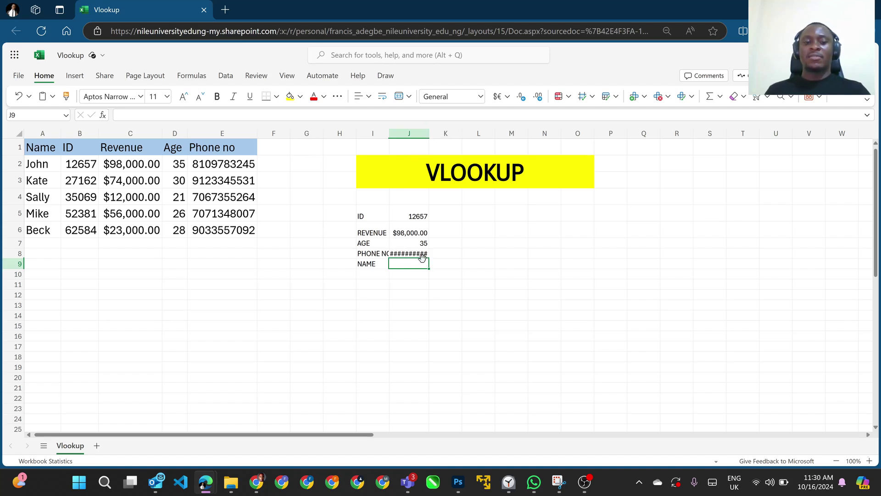
pyautogui.doubleClick(428, 134)
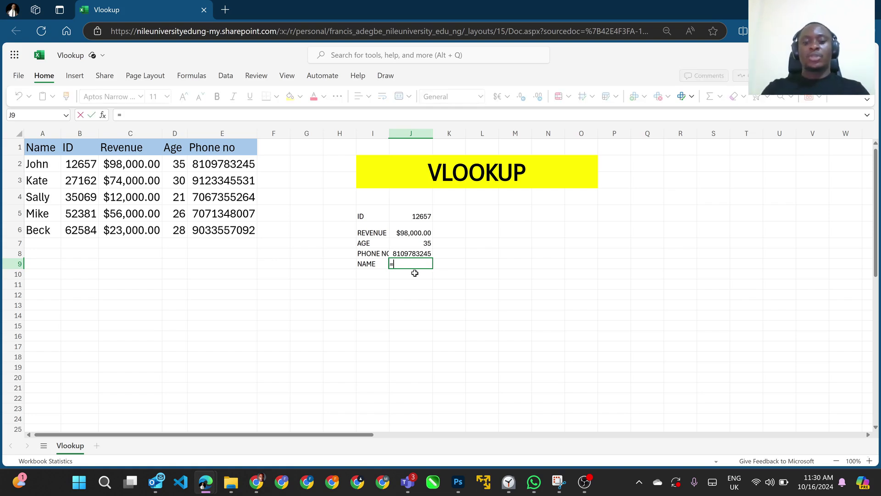
# - Enter the formula =LOOKUP(J5,B2:B6,A2:A6) in cell J9 beside the NAME label
pyautogui.write('=LOOK')
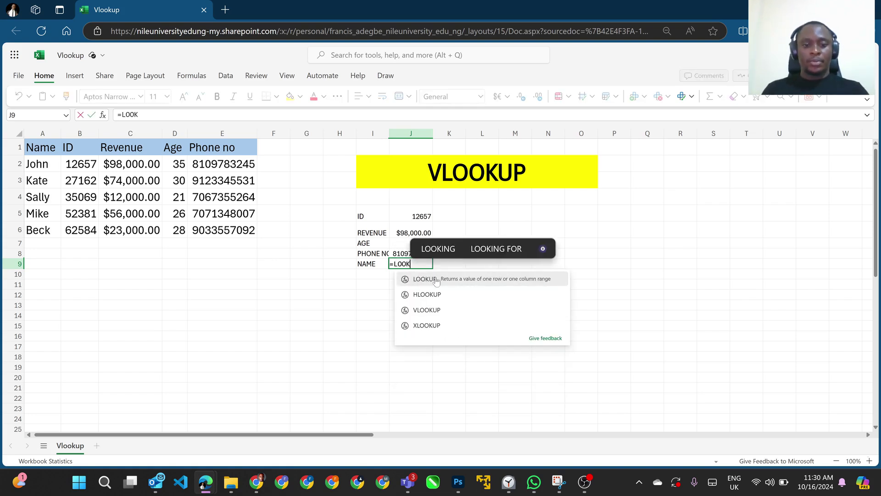
pyautogui.click(427, 278)
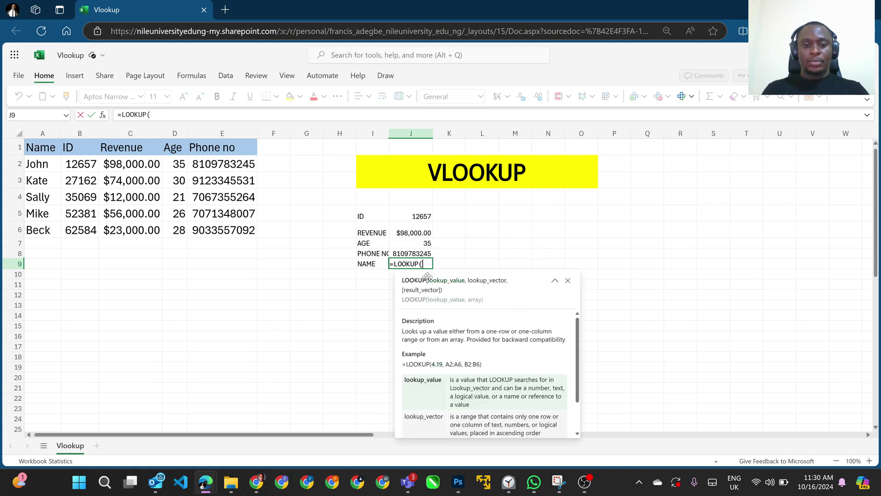
pyautogui.click(421, 216)
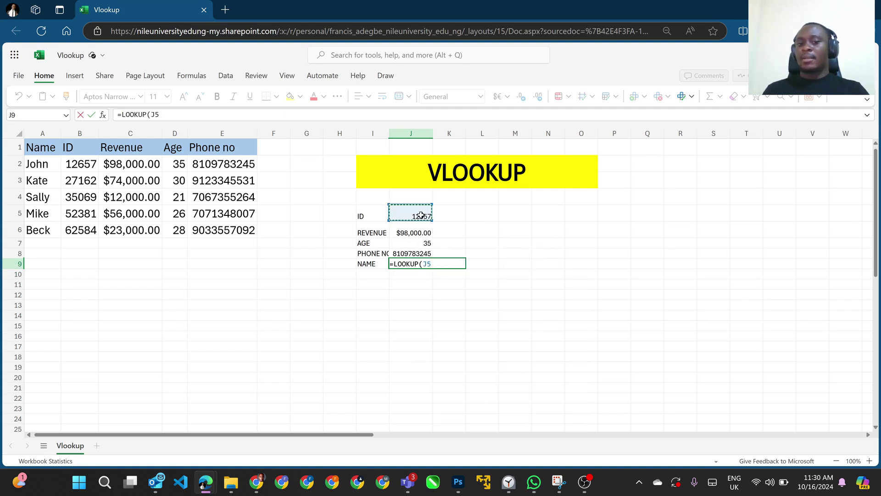
pyautogui.write(',')
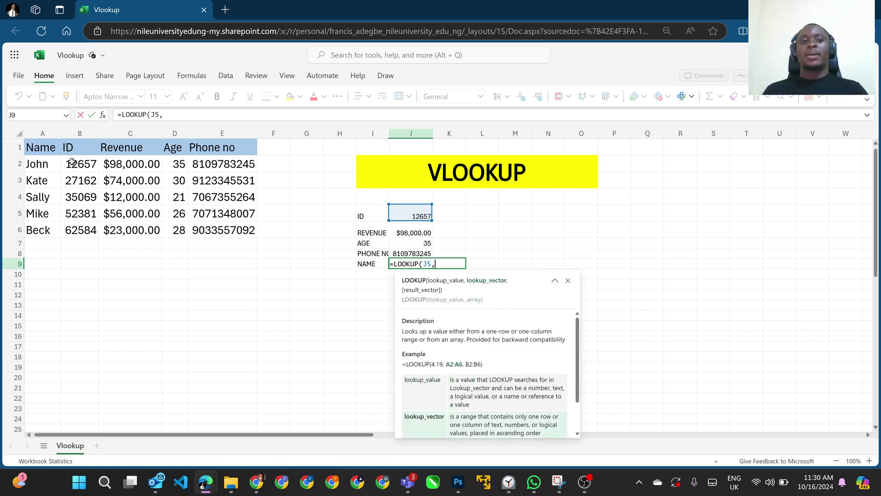
pyautogui.moveTo(72, 162); pyautogui.dragTo(69, 228)
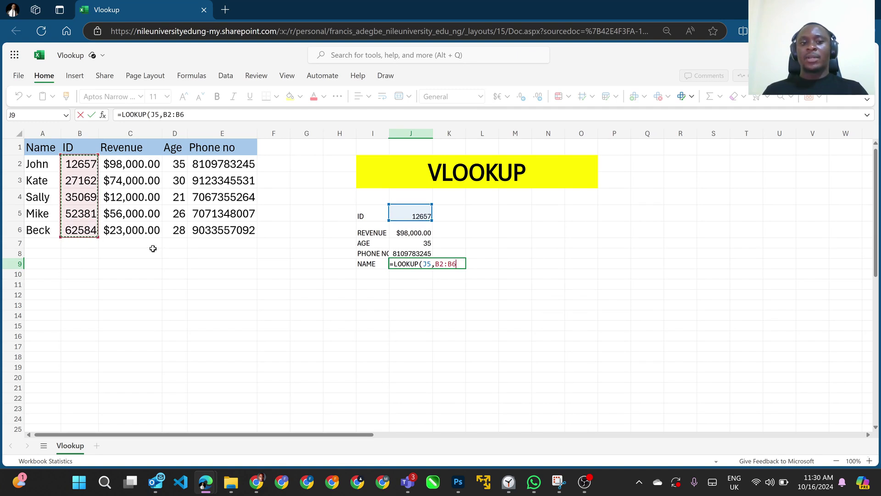
pyautogui.write(',')
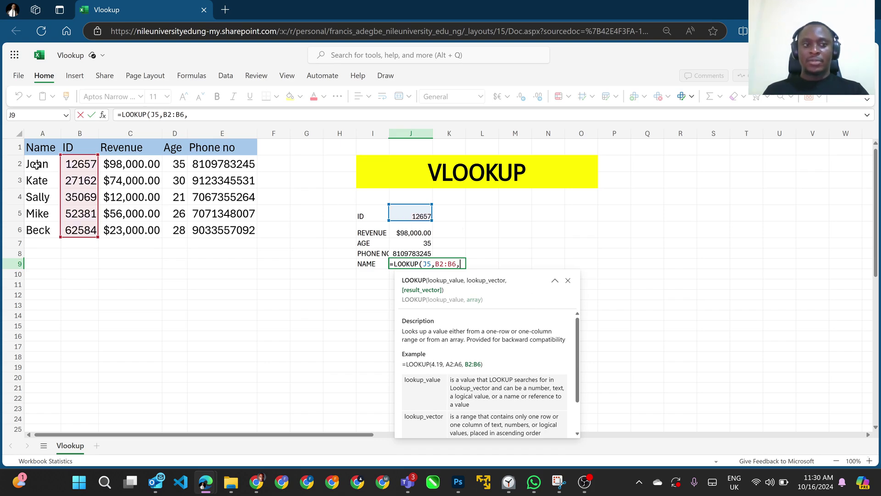
pyautogui.moveTo(36, 164); pyautogui.dragTo(37, 229)
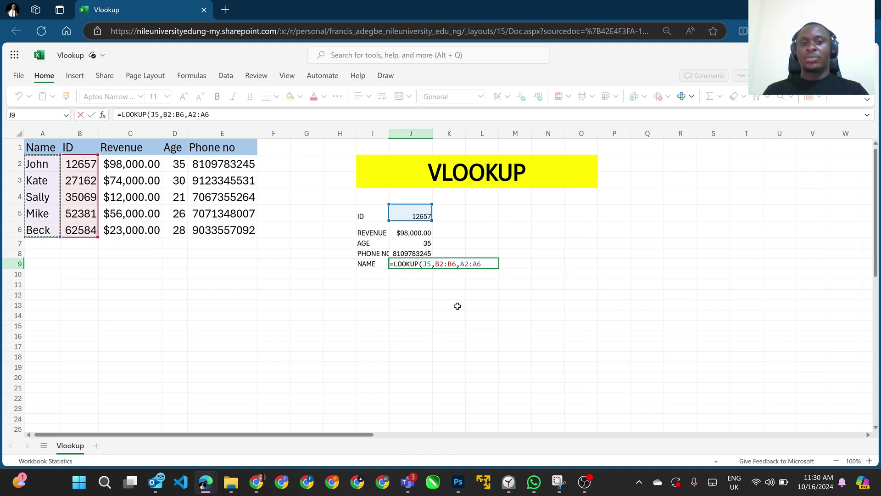
pyautogui.press('Return')
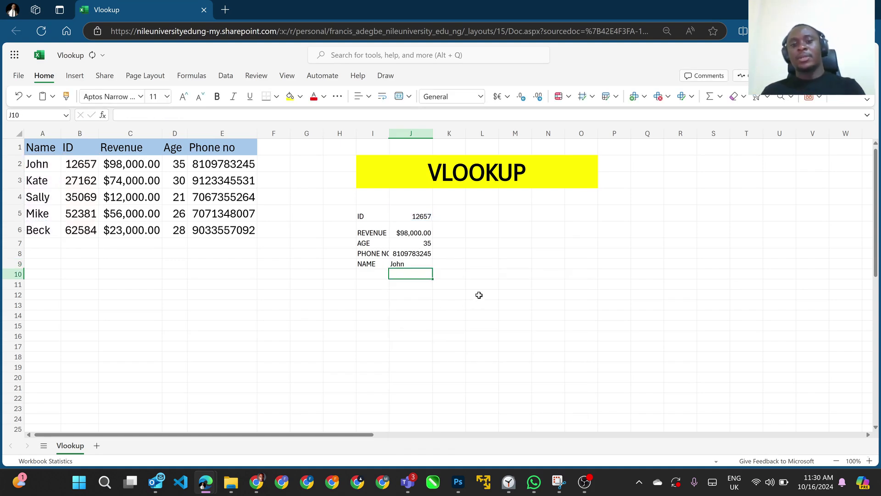
pyautogui.click(405, 267)
pyautogui.moveTo(405, 268); pyautogui.dragTo(410, 216)
pyautogui.click(533, 224)
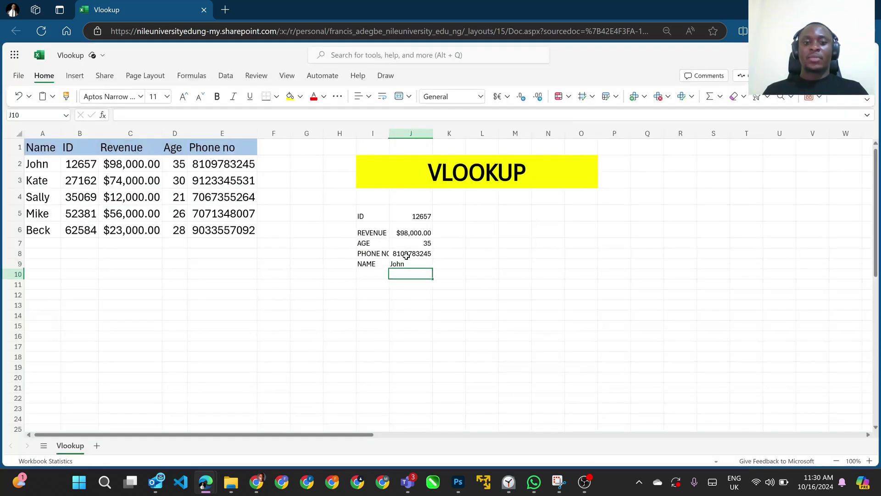
# - Test the lookups by replacing the formula in cell J5 with the ID listed in row 4 of the data table
pyautogui.click(424, 217)
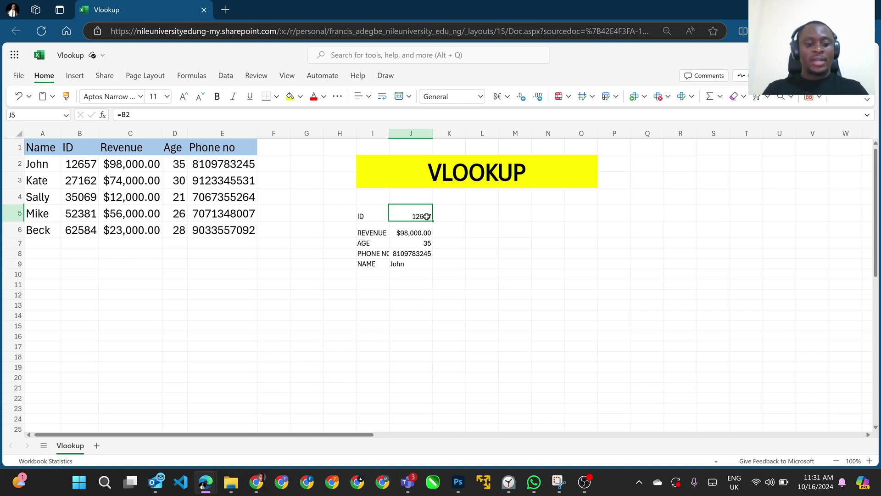
pyautogui.write('35069')
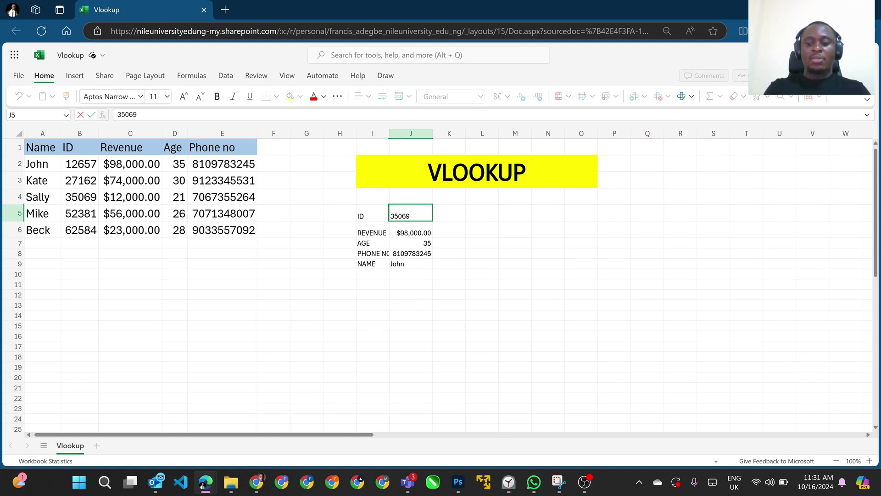
pyautogui.press('Return')
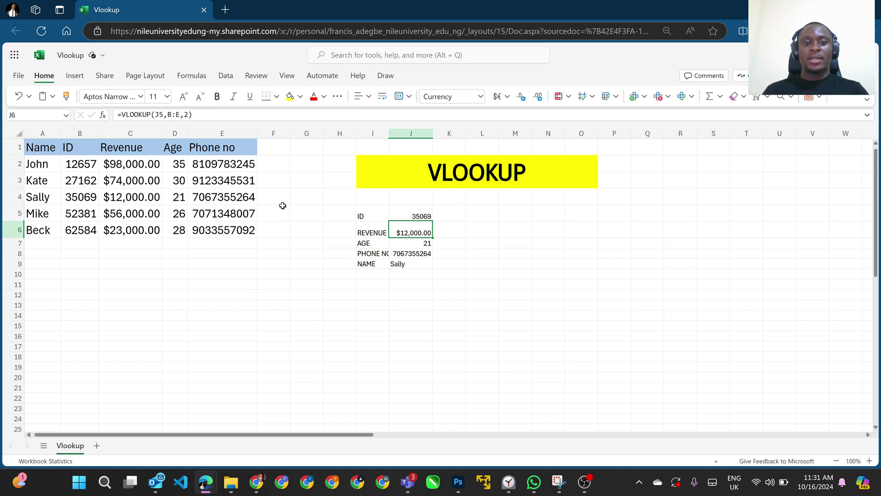
# - Set the lookup ID in cell J5 to the ID listed in row 6 of the data table
pyautogui.click(407, 211)
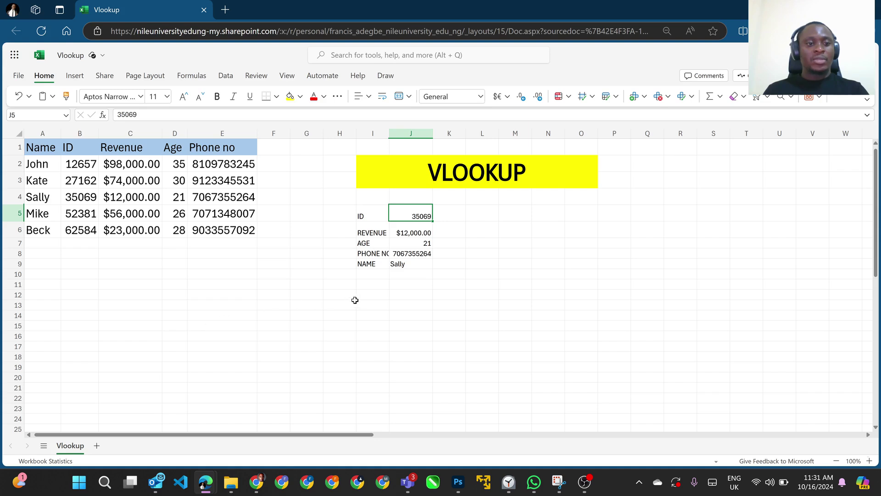
pyautogui.write('62584')
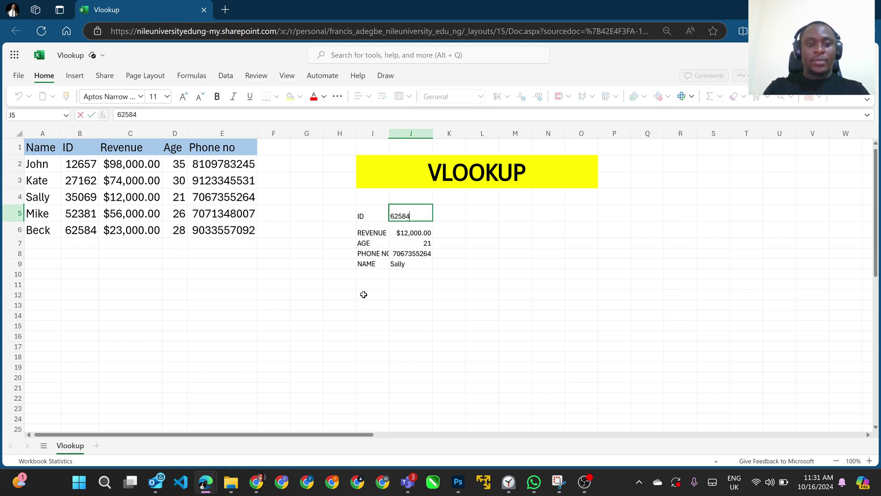
pyautogui.press('Return')
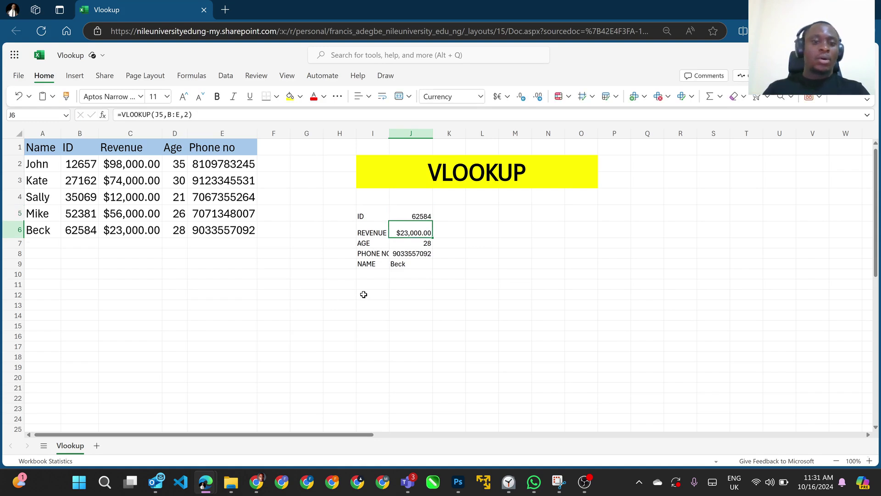
pyautogui.click(509, 232)
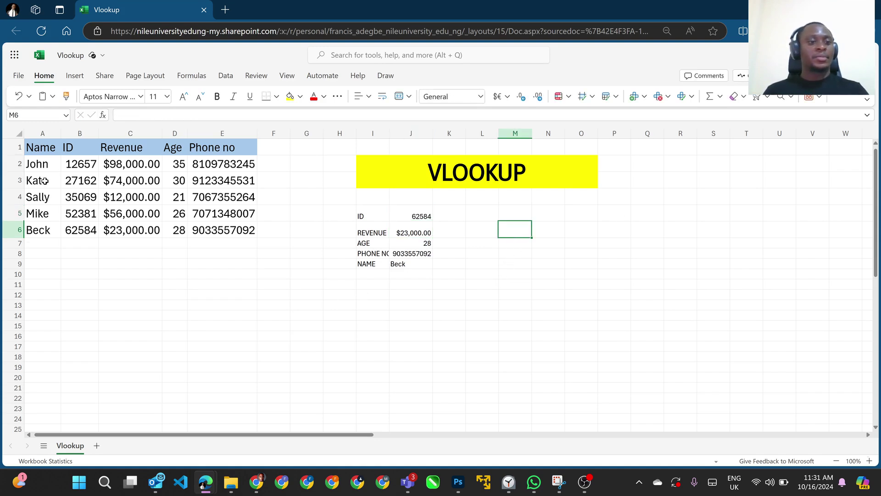
# - Append a capital Y to the name in cell A6 of the data table to test the name lookup
pyautogui.click(48, 228)
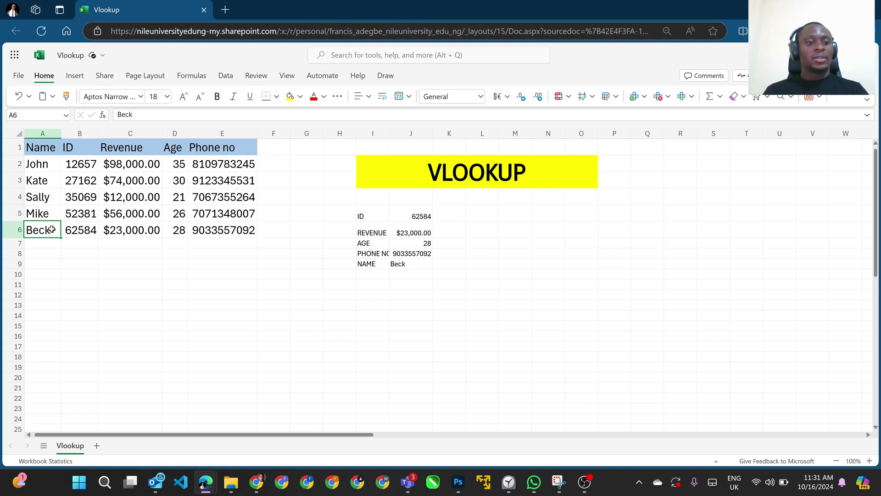
pyautogui.click(153, 117)
pyautogui.write('Y')
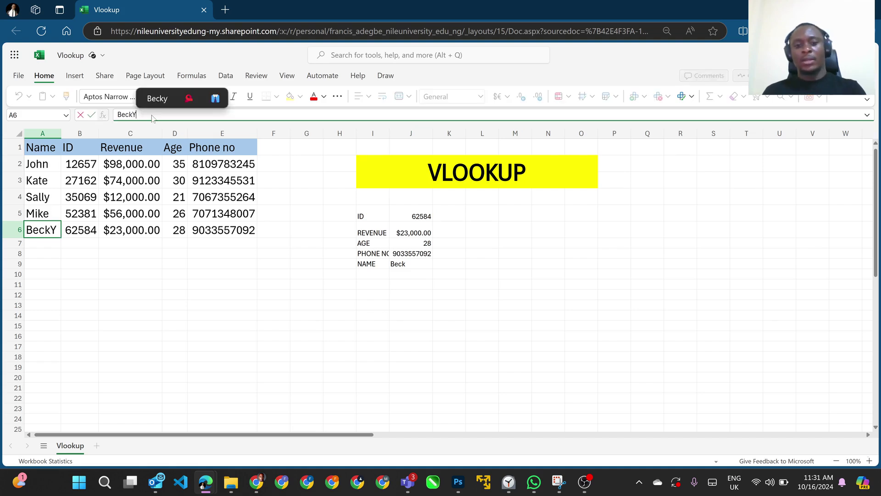
pyautogui.press('Return')
pyautogui.click(576, 244)
pyautogui.click(39, 231)
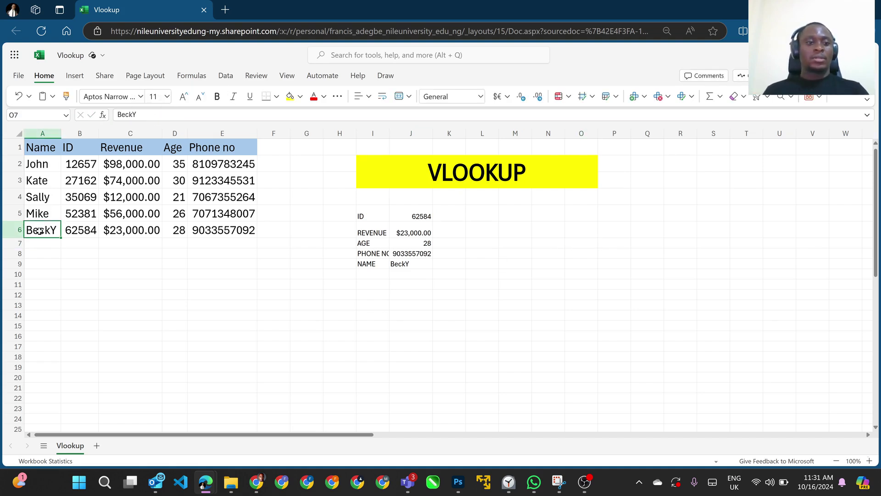
# - Replace the capital Y ending the name in cell A6 of the data table with a lowercase y
pyautogui.click(164, 117)
pyautogui.press('BackSpace')
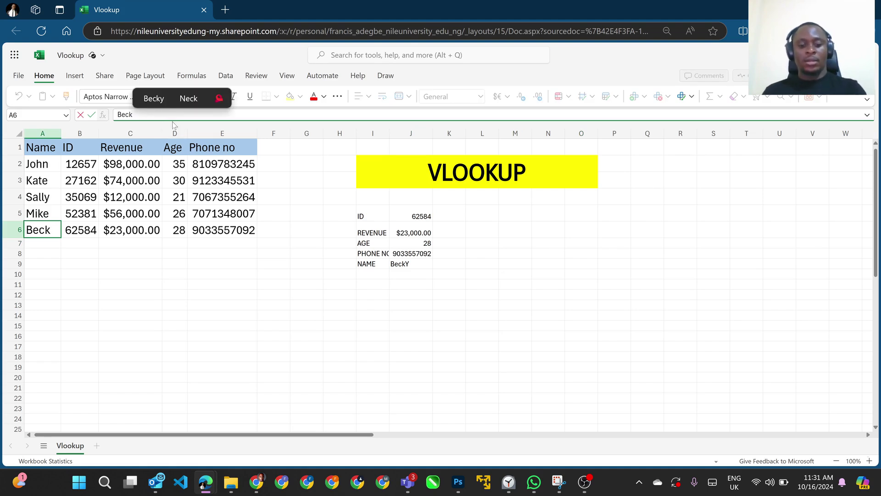
pyautogui.write('y')
pyautogui.press('Return')
pyautogui.click(611, 291)
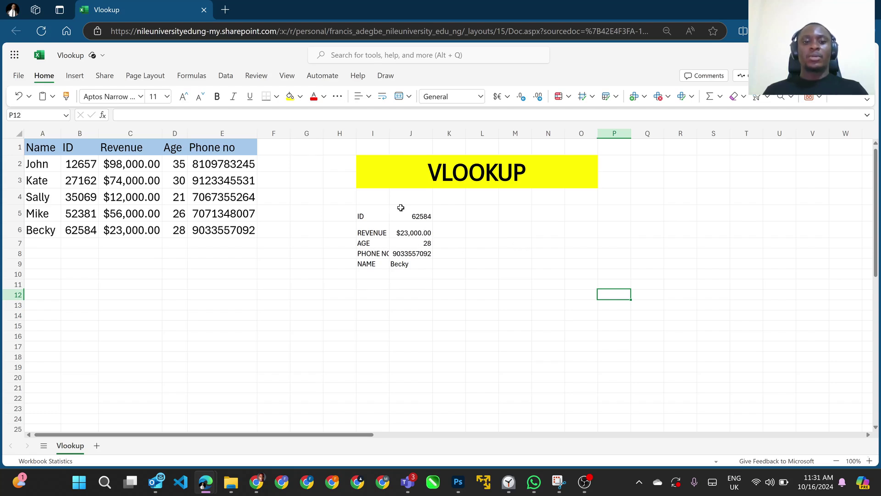
# - Enter the exact-match revenue lookup =VLOOKUP(J5,B:E,2,FALSE) in cell J11 below the lookup area
pyautogui.click(410, 233)
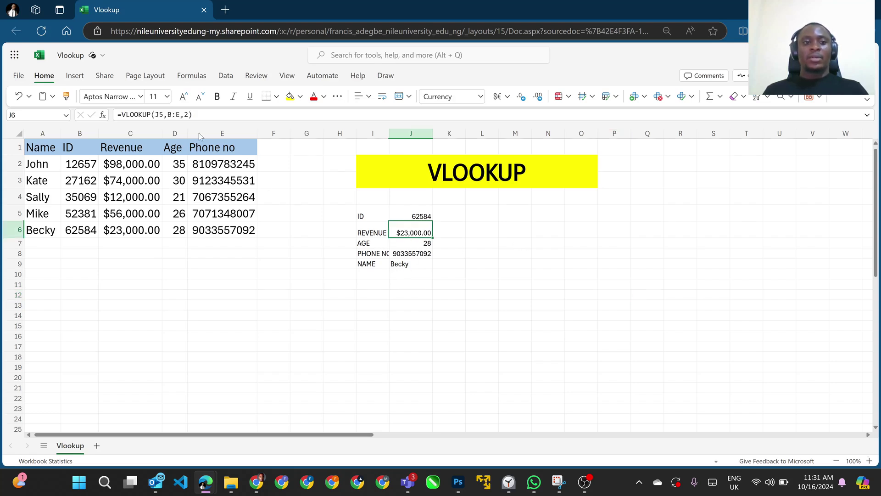
pyautogui.click(411, 281)
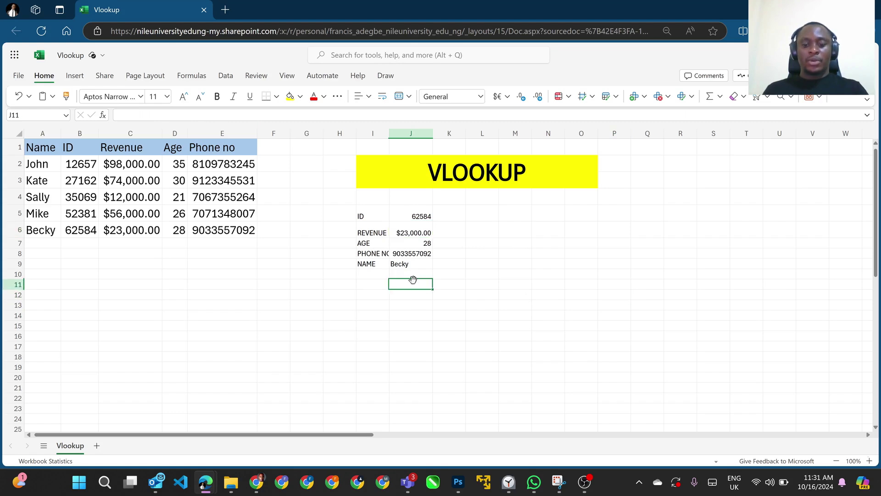
pyautogui.write('=vlo')
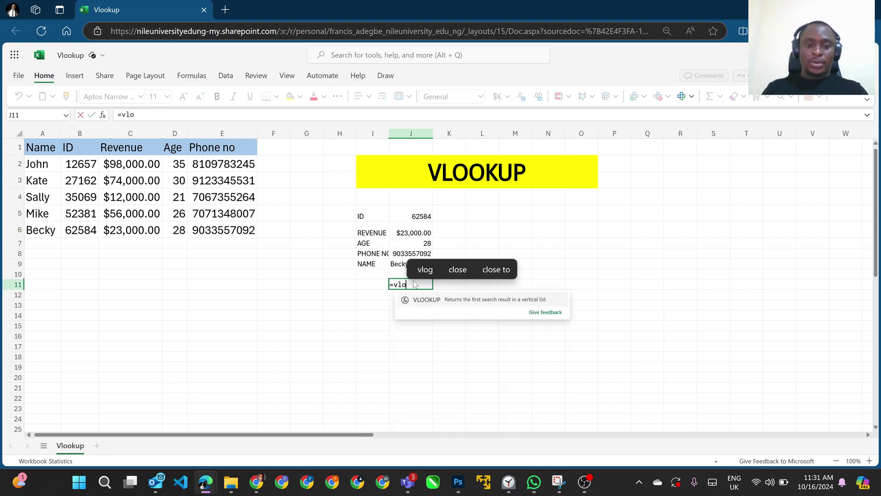
pyautogui.click(422, 216)
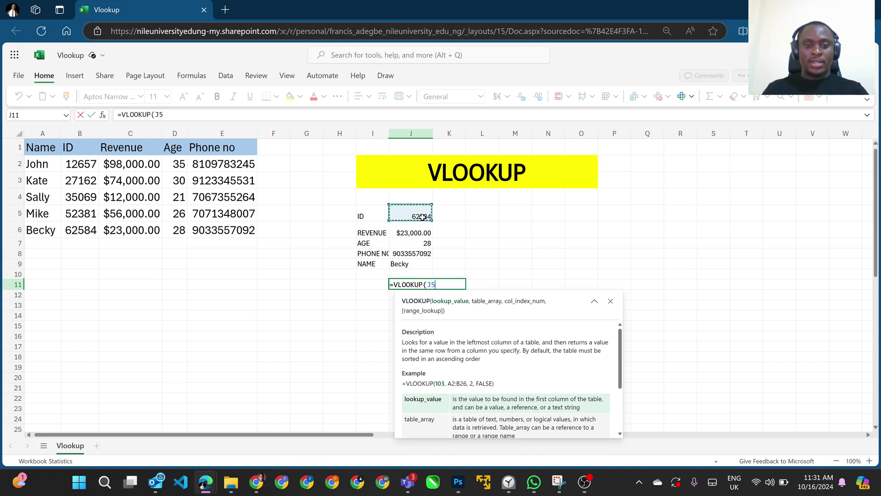
pyautogui.write(',')
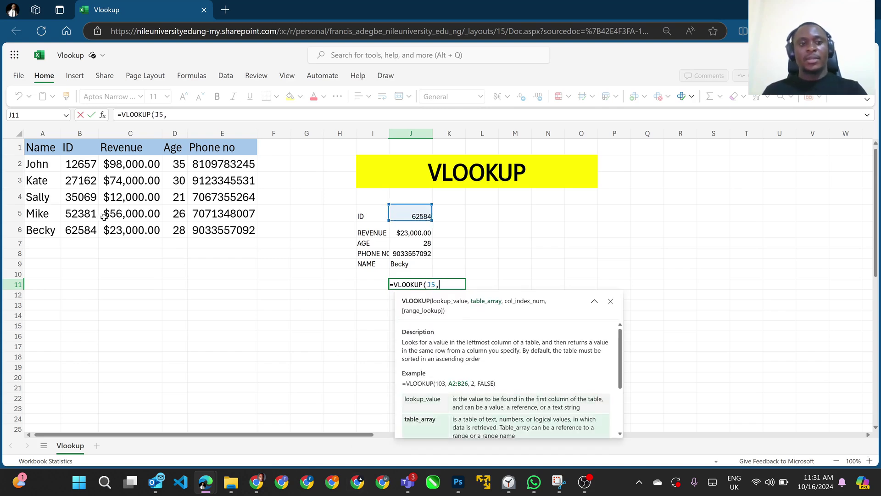
pyautogui.moveTo(73, 146); pyautogui.dragTo(225, 146)
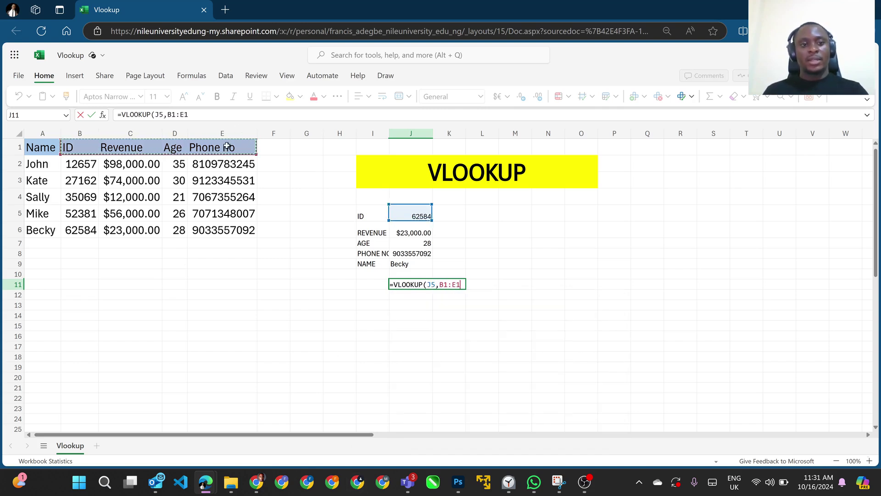
pyautogui.moveTo(85, 132); pyautogui.dragTo(200, 126)
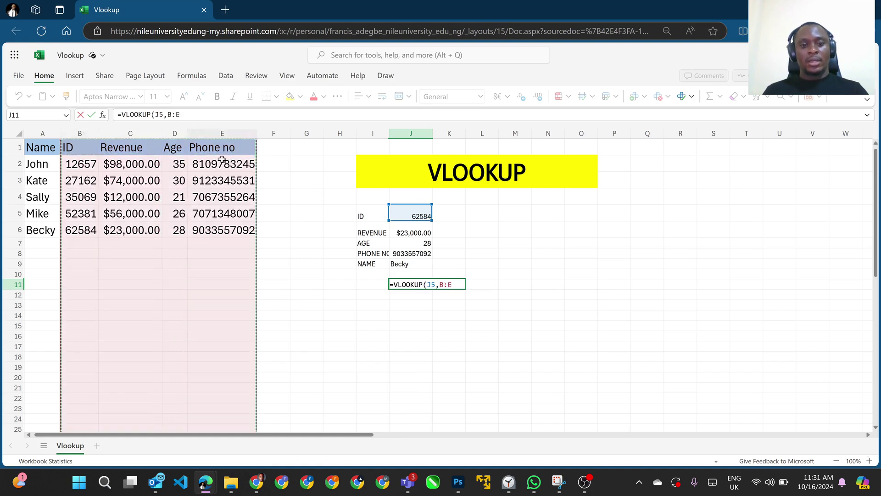
pyautogui.write(',')
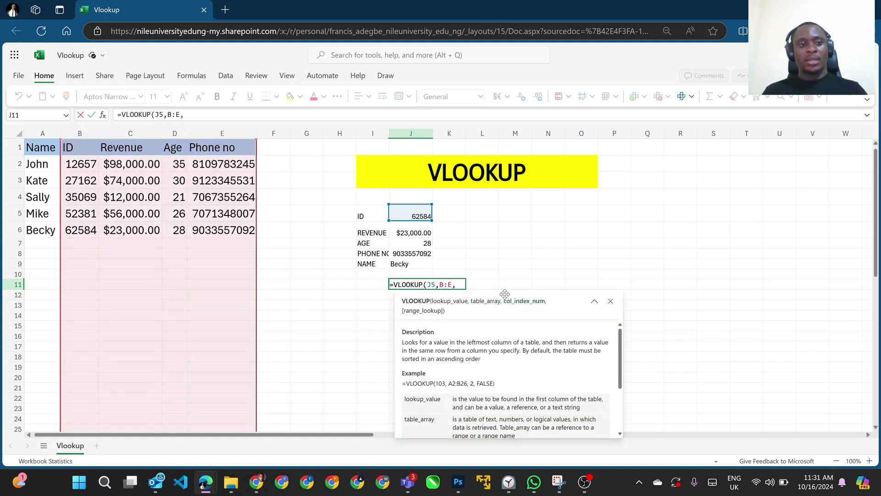
pyautogui.write('2')
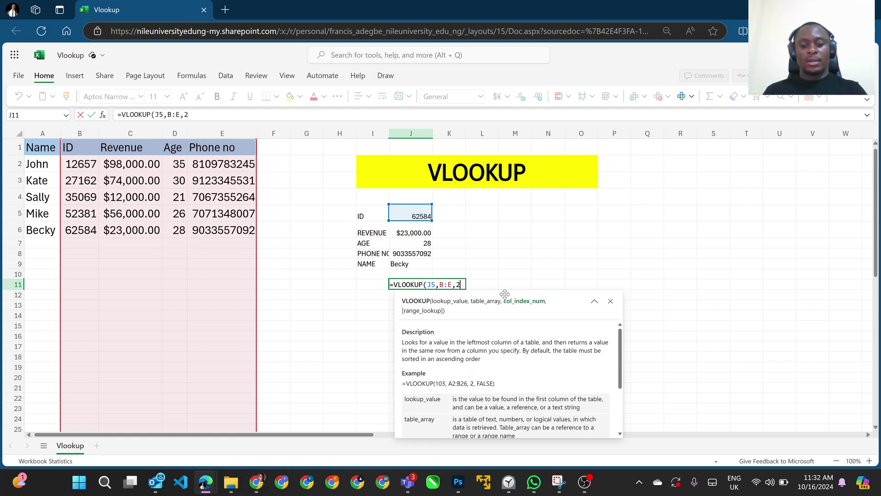
pyautogui.write(',')
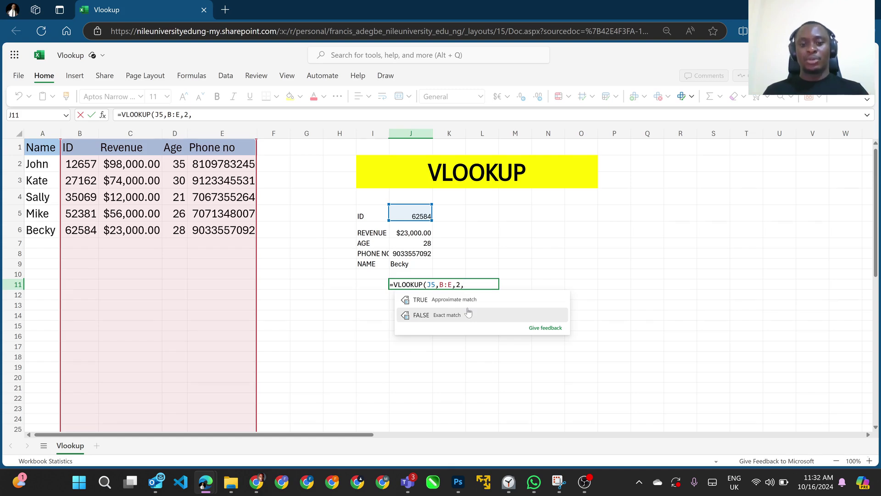
pyautogui.write('falso')
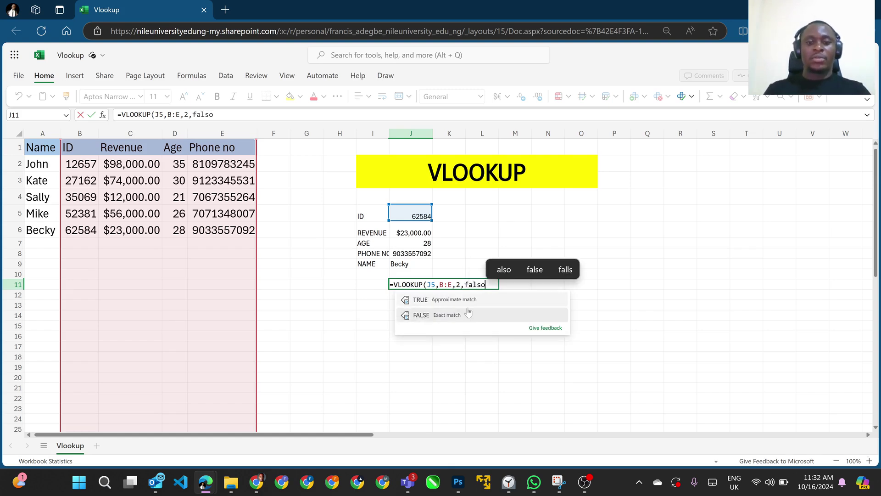
pyautogui.press('BackSpace')
pyautogui.write('e')
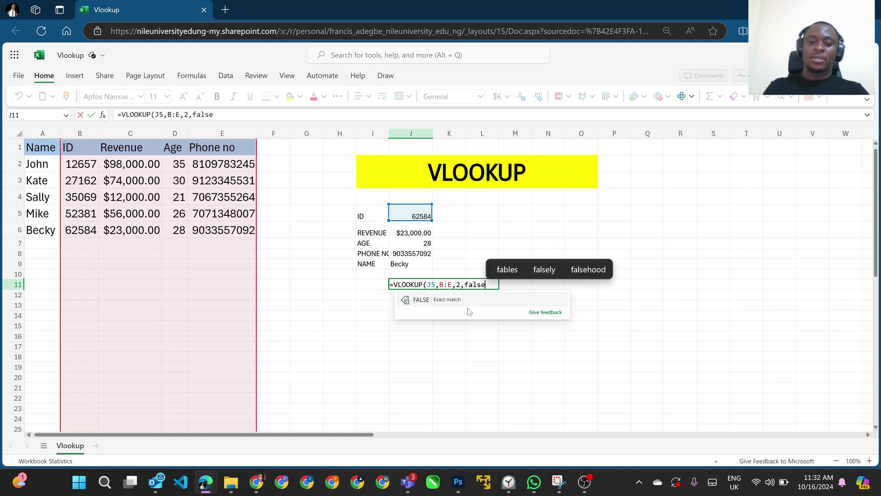
pyautogui.press('Tab')
pyautogui.press('Return')
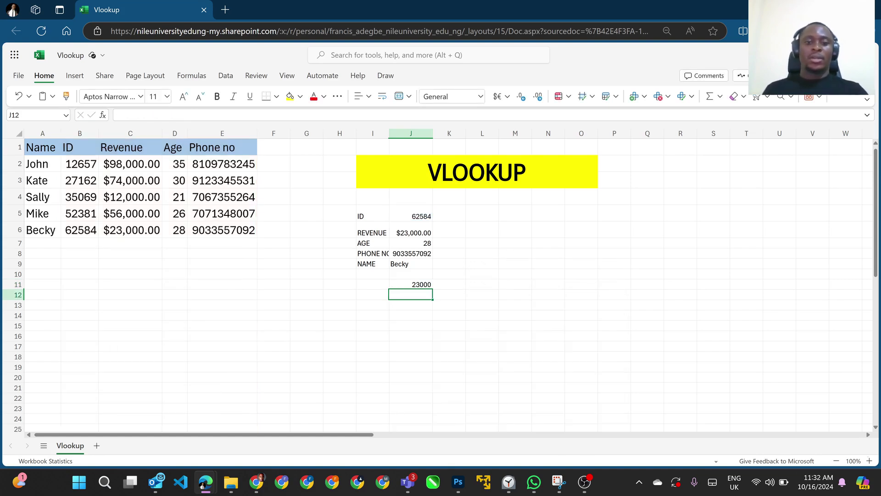
# - Review the exact-match VLOOKUP formula in cell J11 and delete it from the cell
pyautogui.click(422, 286)
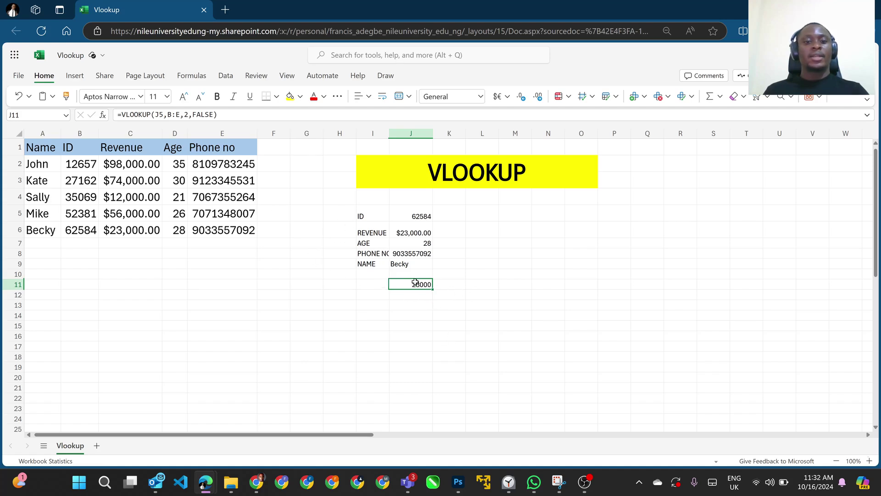
pyautogui.click(438, 285)
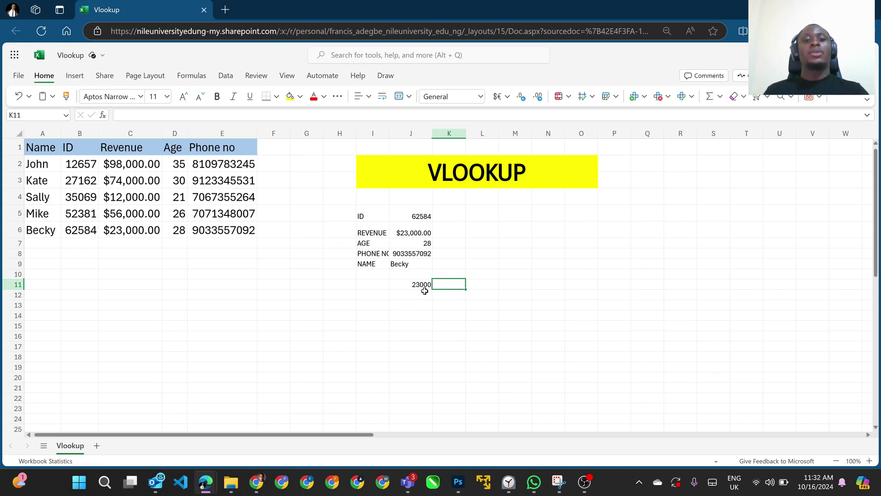
pyautogui.click(423, 288)
pyautogui.press('Delete')
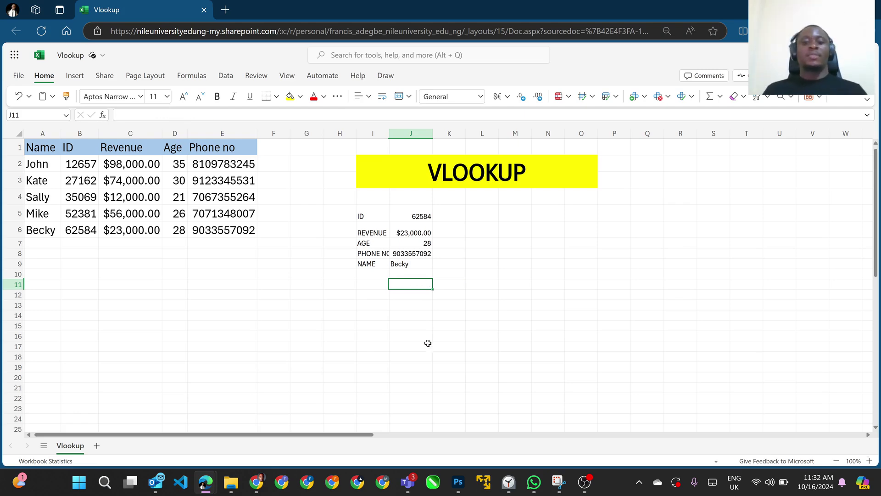
pyautogui.click(584, 481)
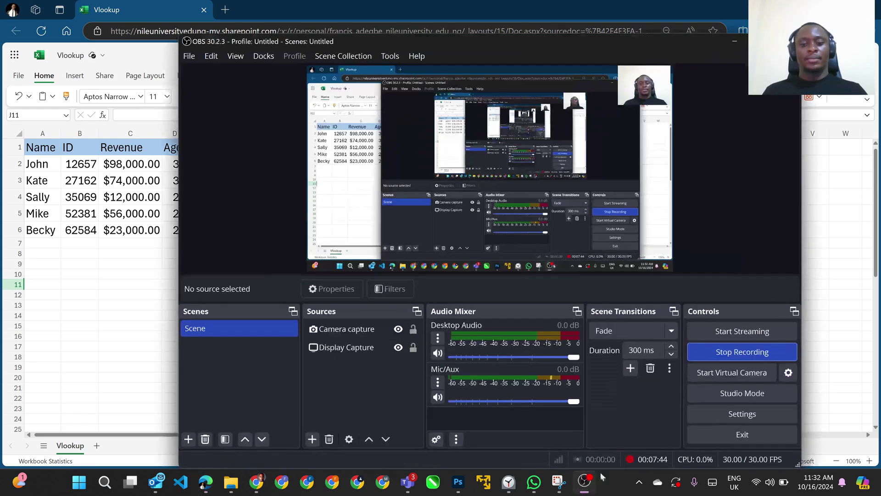